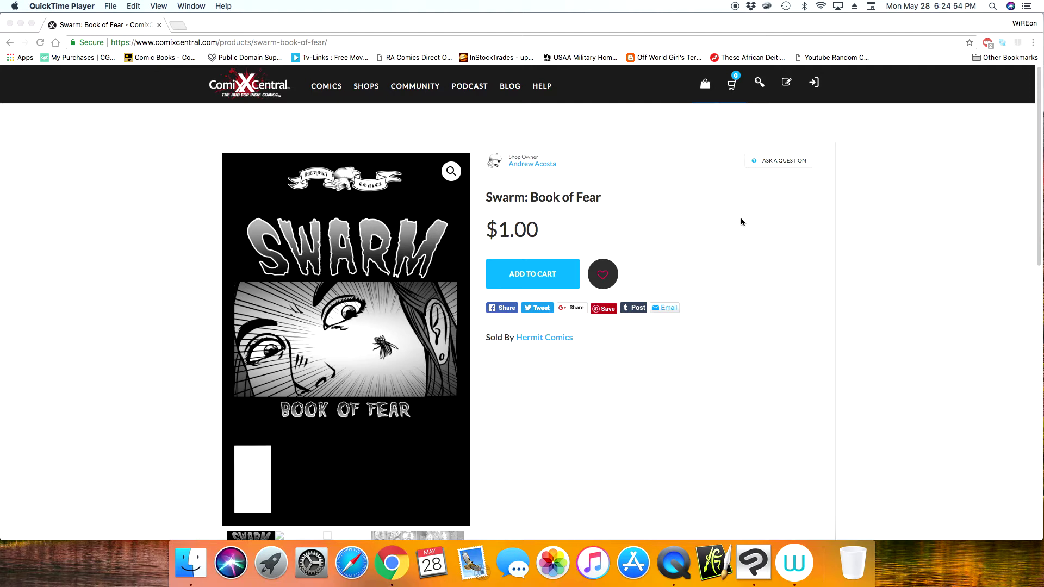
Step: Switch from the browser to the blank 10 x 15 in Comic page and pick the Rectangle frame tool
{"action": "left_click", "coordinate": [1037, 138]}
{"action": "left_click_drag", "start_coordinate": [1037, 141], "coordinate": [1026, 225]}
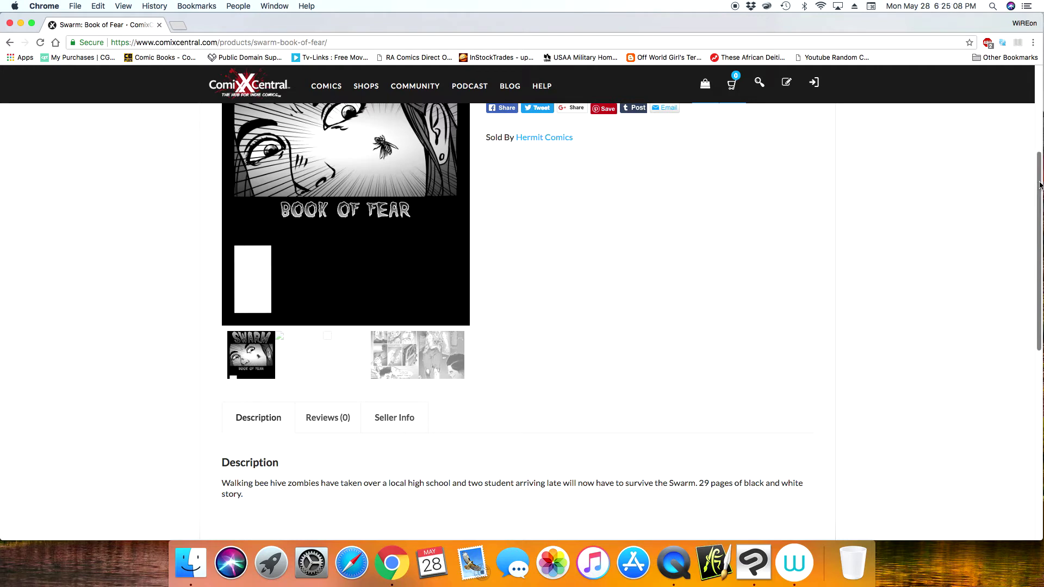
{"action": "left_click_drag", "start_coordinate": [1039, 185], "coordinate": [1034, 88]}
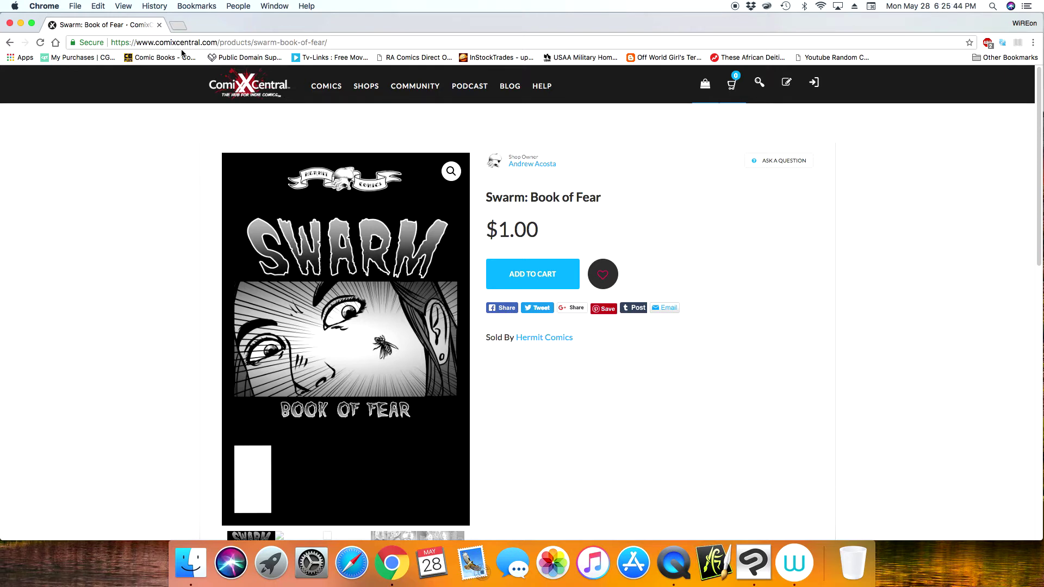
{"action": "left_click", "coordinate": [755, 538]}
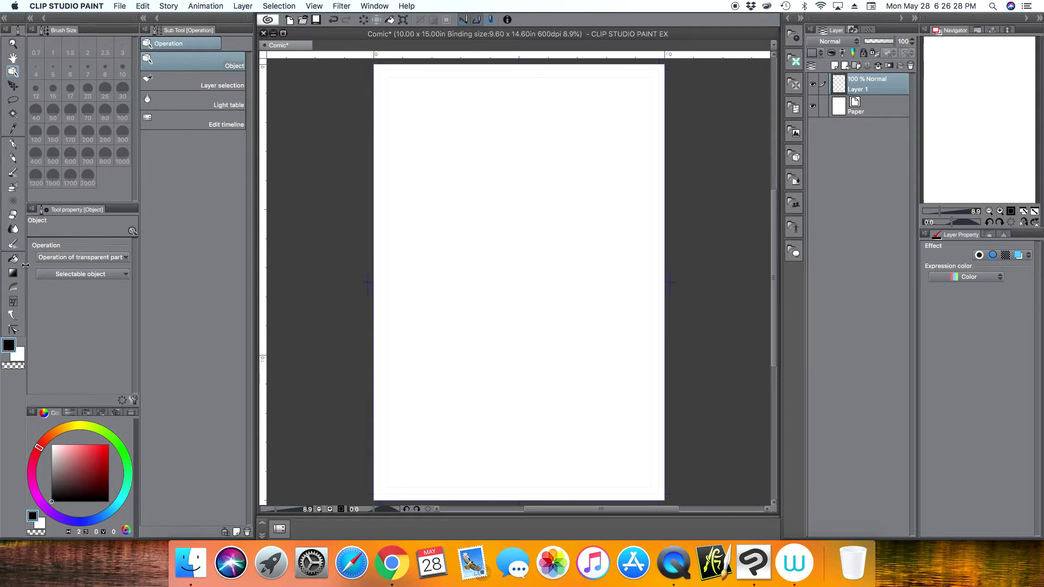
{"action": "left_click", "coordinate": [13, 302]}
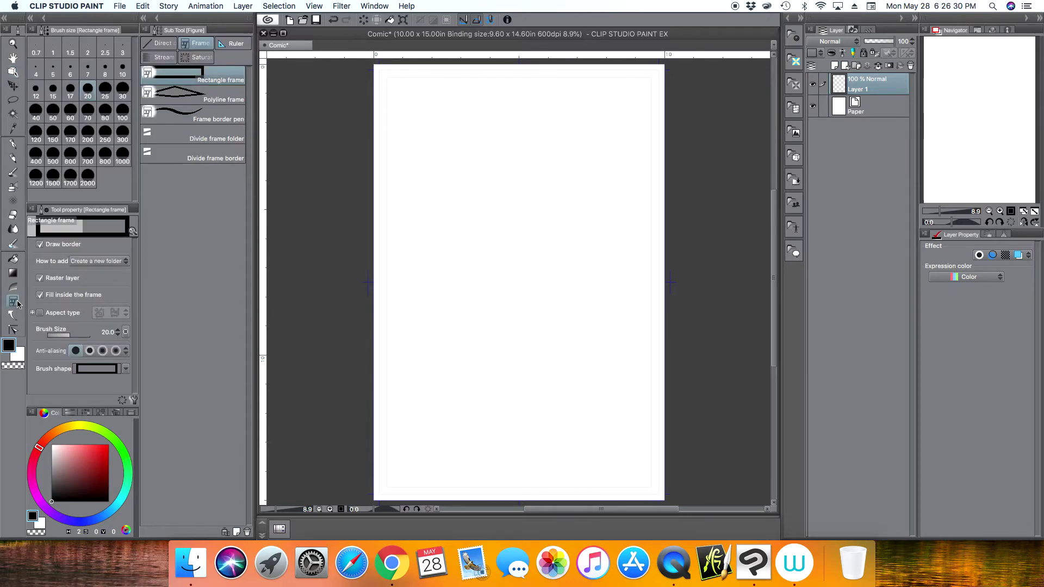
{"action": "left_click", "coordinate": [162, 43]}
{"action": "left_click", "coordinate": [191, 75]}
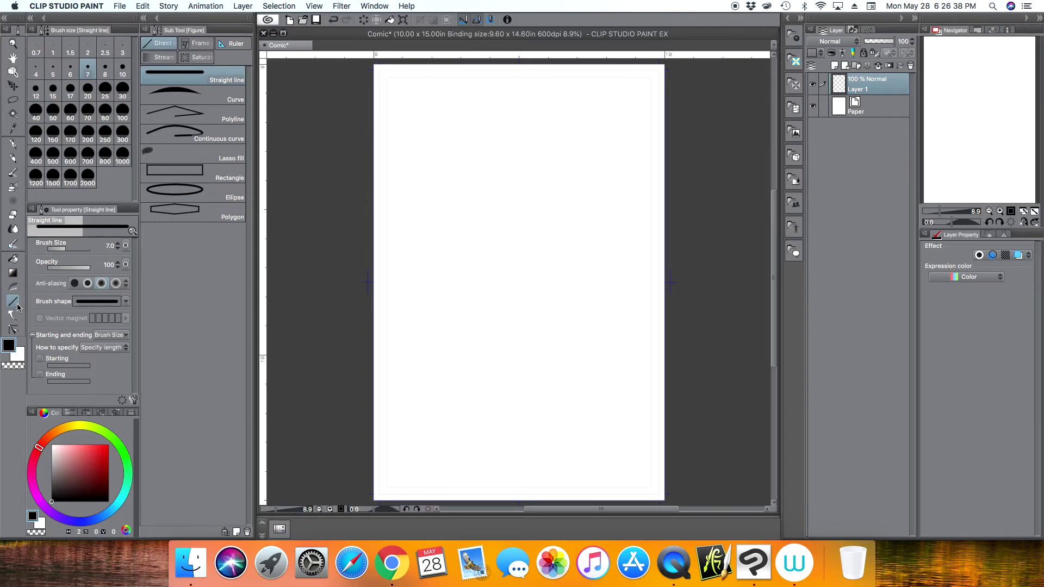
{"action": "left_click", "coordinate": [203, 45]}
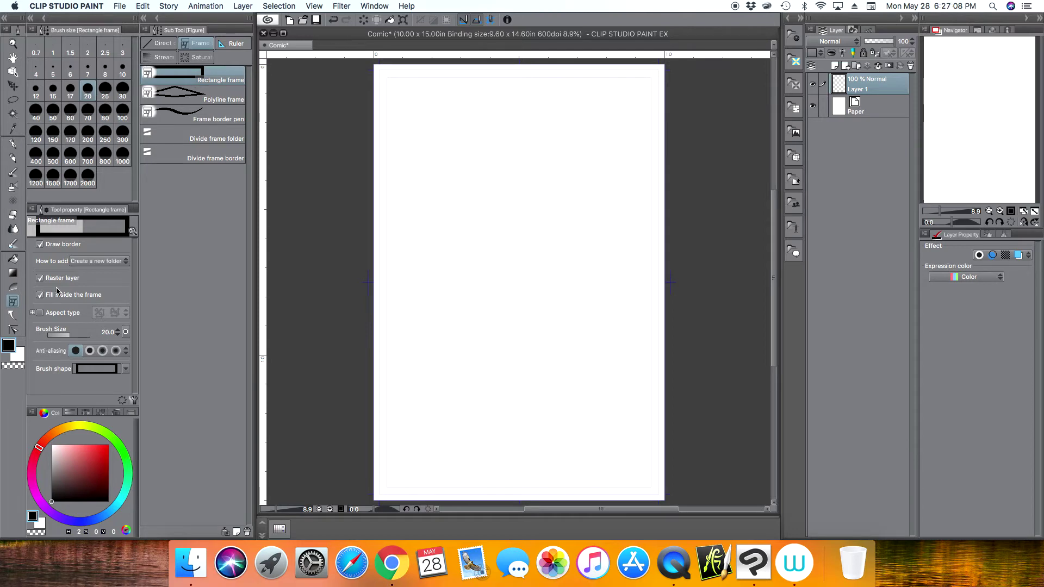
{"action": "left_click_drag", "start_coordinate": [387, 79], "coordinate": [510, 226]}
Step: Draw five more rectangular frames: top-right, a wide middle one, and three across the bottom
{"action": "left_click_drag", "start_coordinate": [521, 77], "coordinate": [643, 227]}
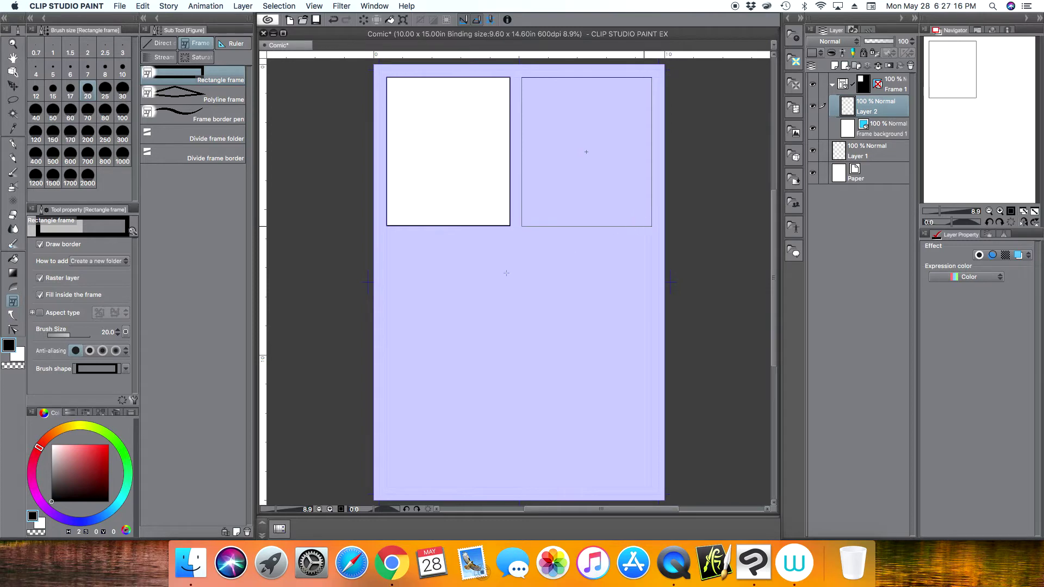
{"action": "left_click_drag", "start_coordinate": [387, 236], "coordinate": [645, 342]}
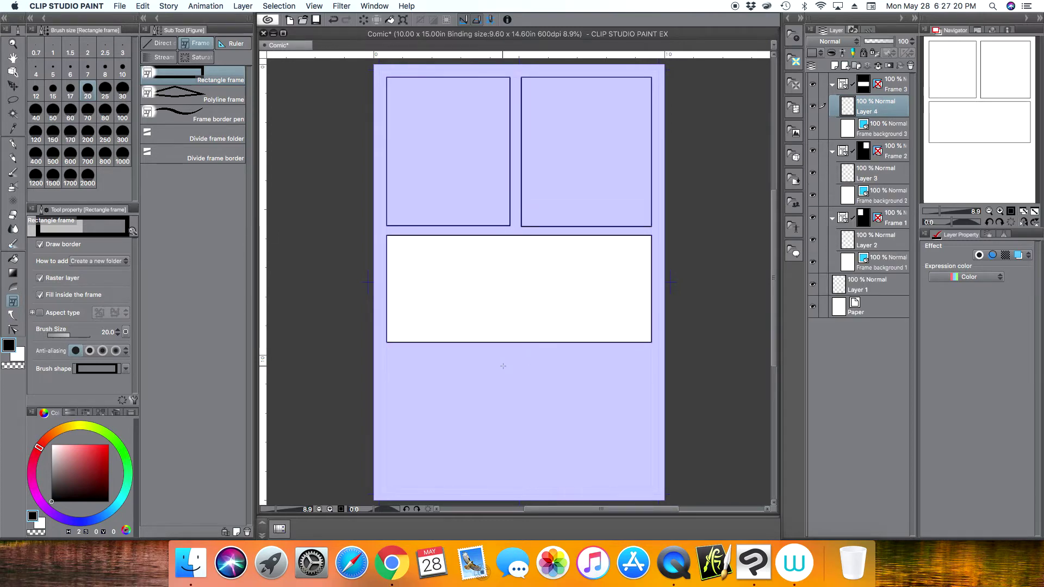
{"action": "left_click_drag", "start_coordinate": [388, 351], "coordinate": [476, 487]}
{"action": "left_click_drag", "start_coordinate": [484, 350], "coordinate": [570, 487]}
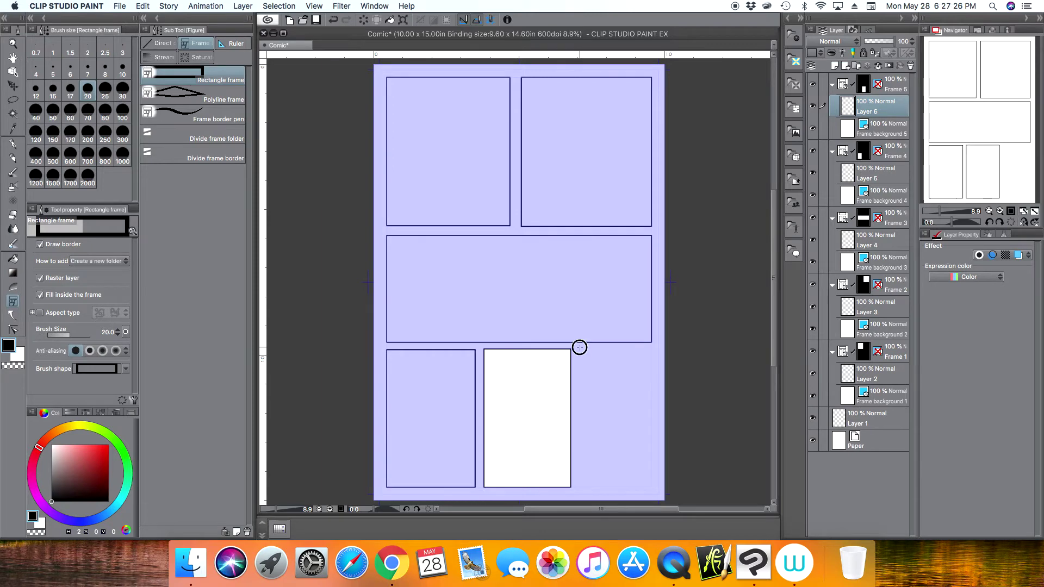
{"action": "left_click_drag", "start_coordinate": [579, 348], "coordinate": [651, 489]}
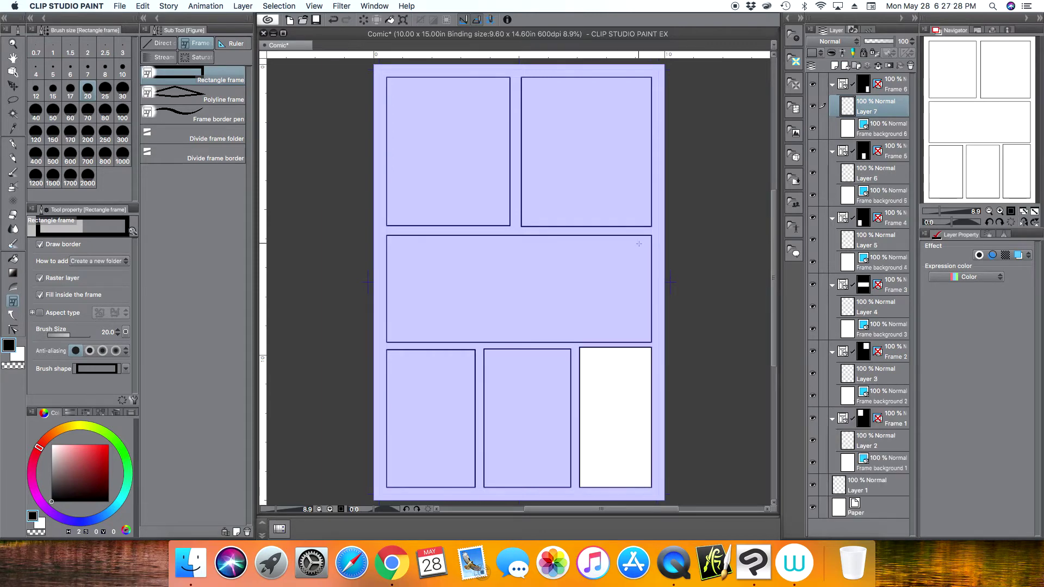
{"action": "left_click", "coordinate": [832, 84]}
Step: Collapse the Frame 1–5 folders and inspect Frame 6's layers in the Layer palette
{"action": "left_click", "coordinate": [832, 107]}
{"action": "left_click", "coordinate": [831, 129]}
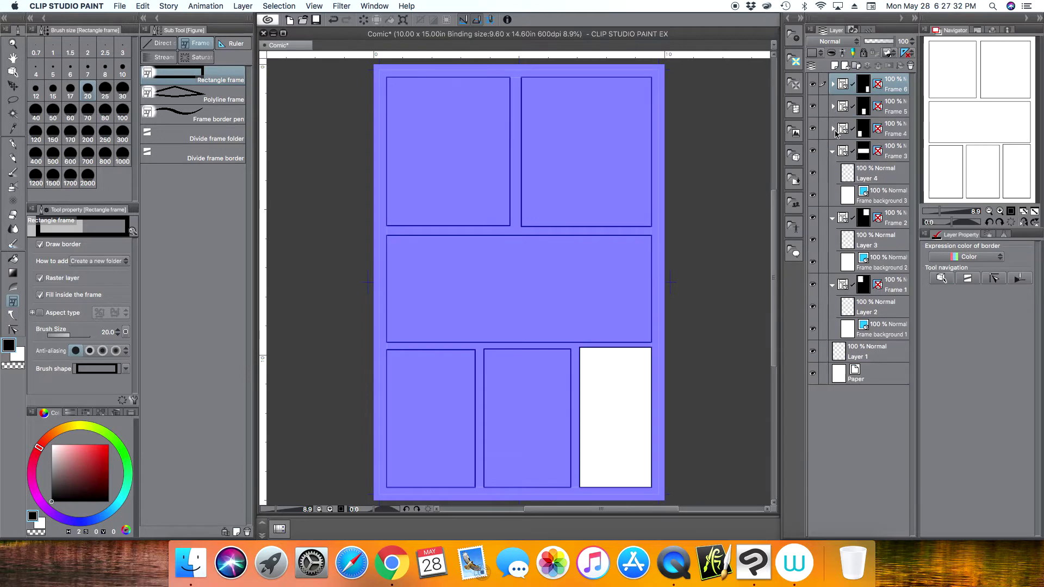
{"action": "left_click", "coordinate": [832, 151]}
{"action": "left_click", "coordinate": [832, 174]}
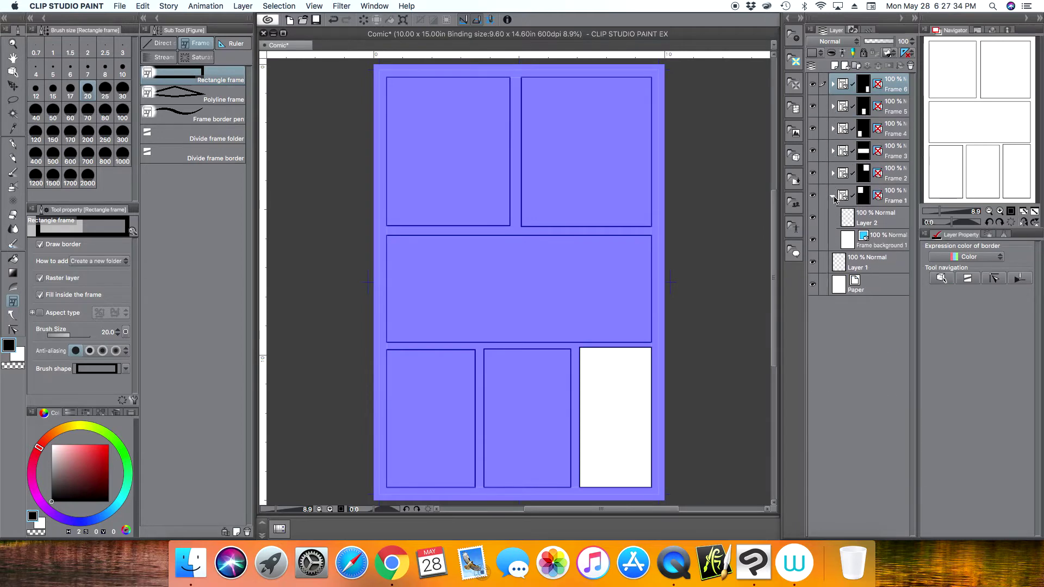
{"action": "left_click", "coordinate": [831, 196]}
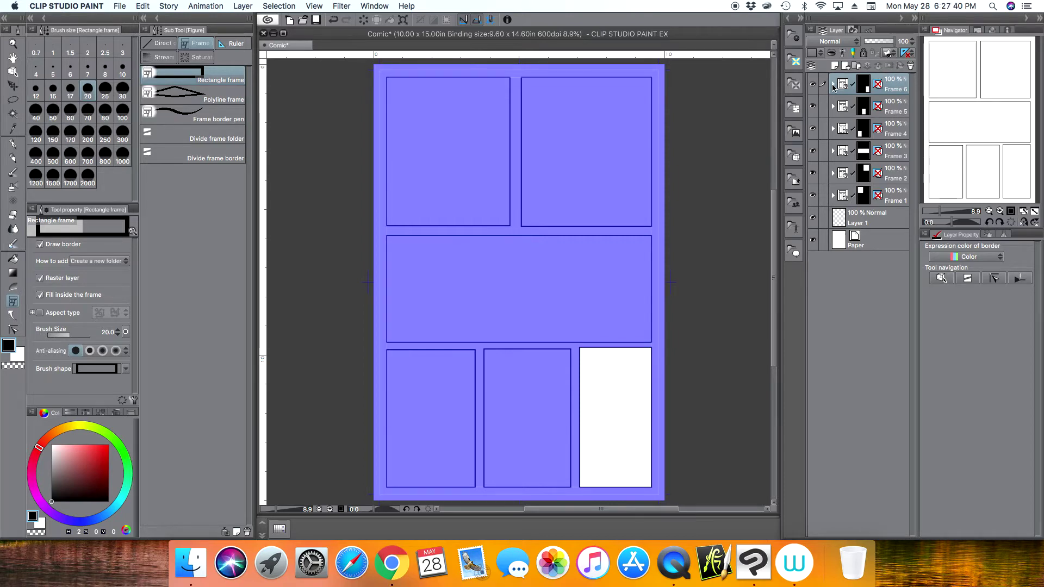
{"action": "left_click", "coordinate": [833, 84]}
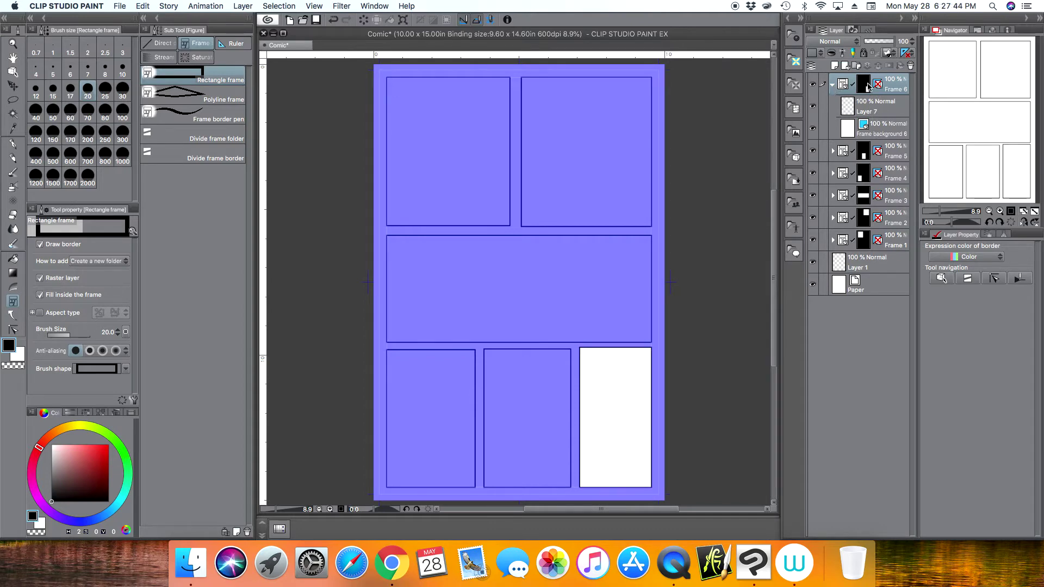
{"action": "left_click", "coordinate": [832, 84]}
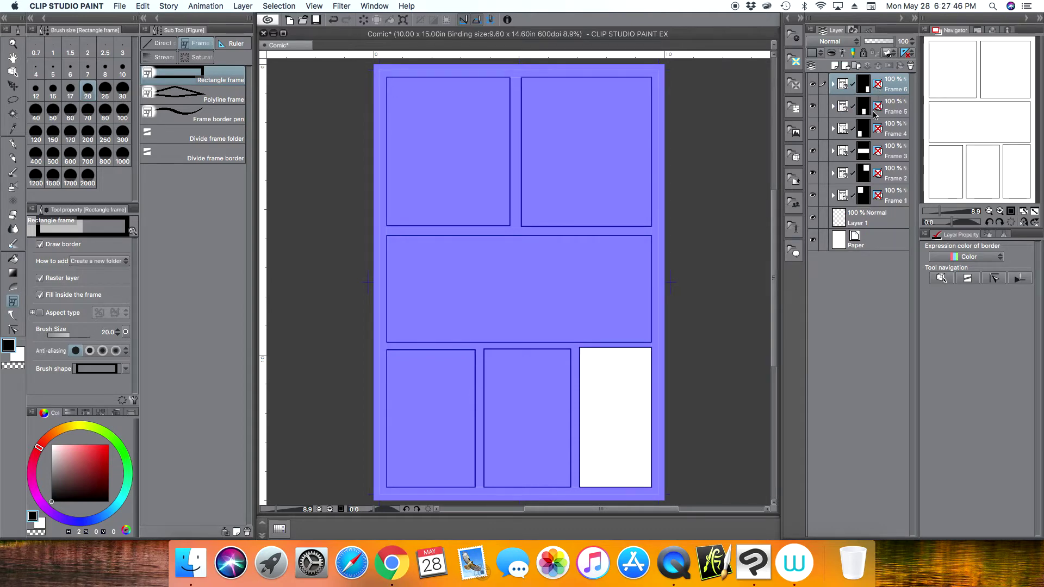
{"action": "left_click", "coordinate": [831, 85]}
{"action": "left_click", "coordinate": [846, 108]}
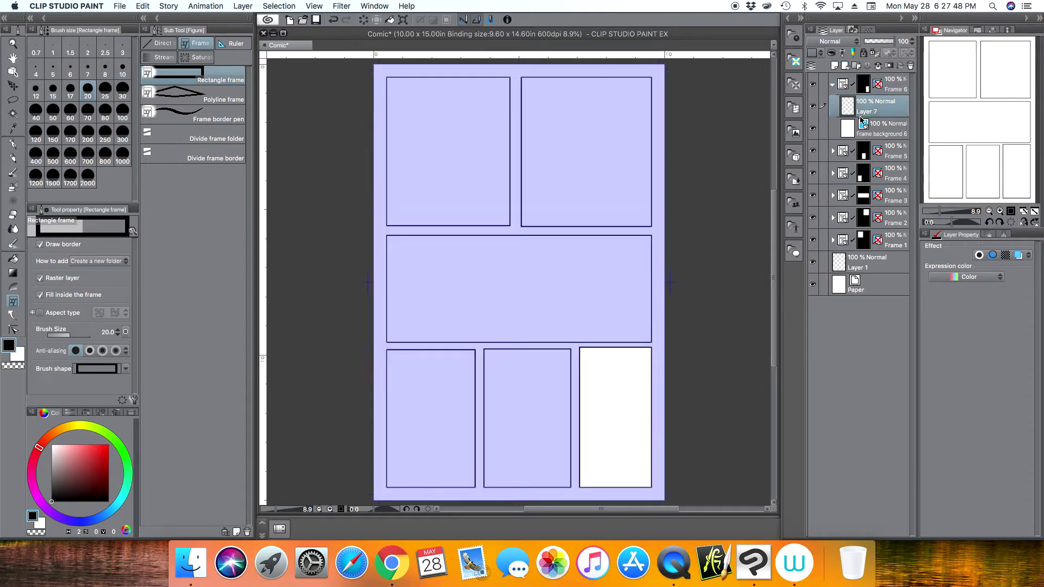
{"action": "left_click", "coordinate": [890, 85]}
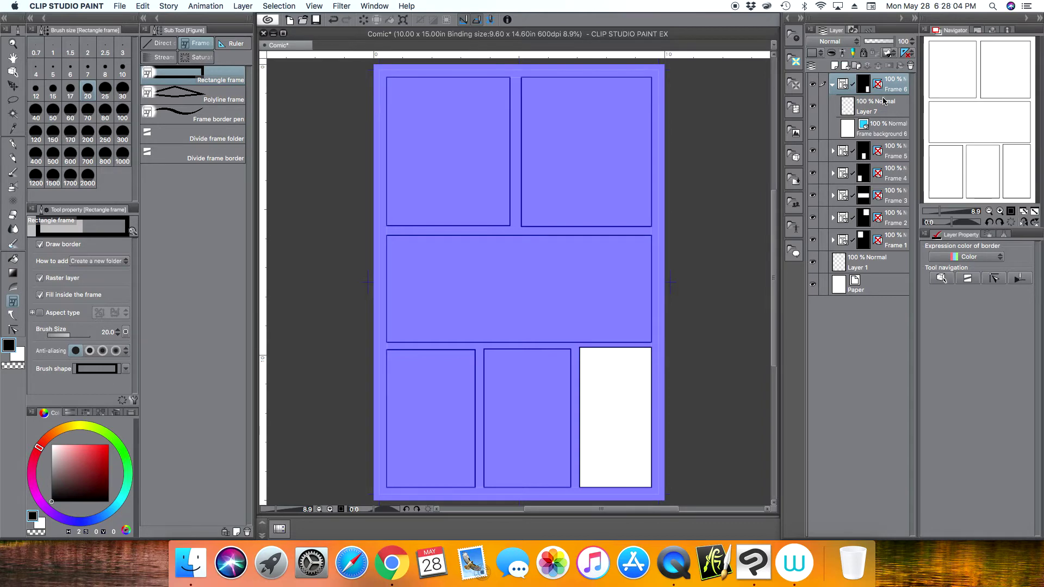
{"action": "left_click", "coordinate": [832, 84]}
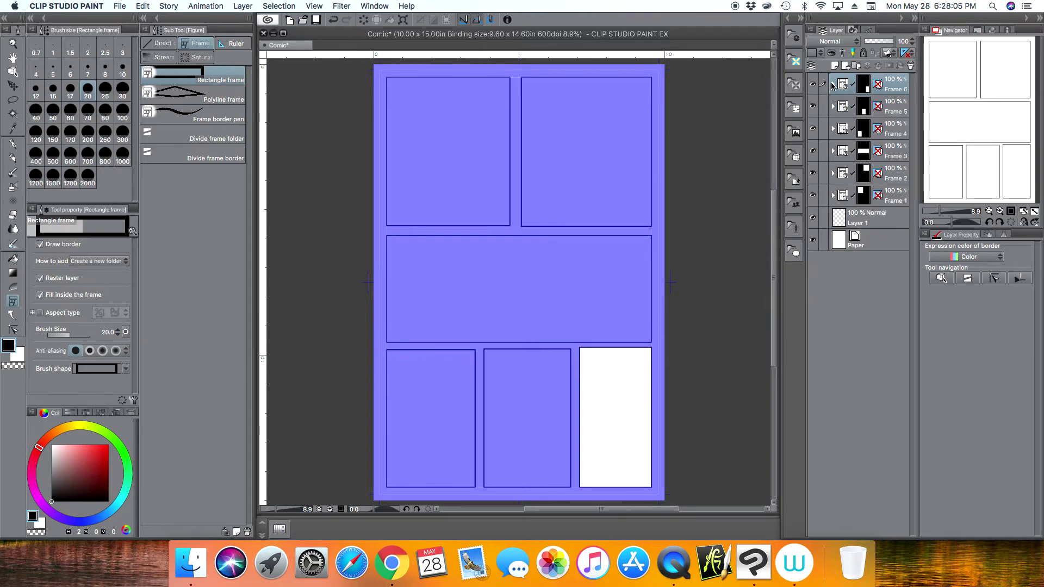
Step: Drag the Frame 1 folder above Frame 6 and make its Layer 2 active
{"action": "left_click", "coordinate": [900, 189]}
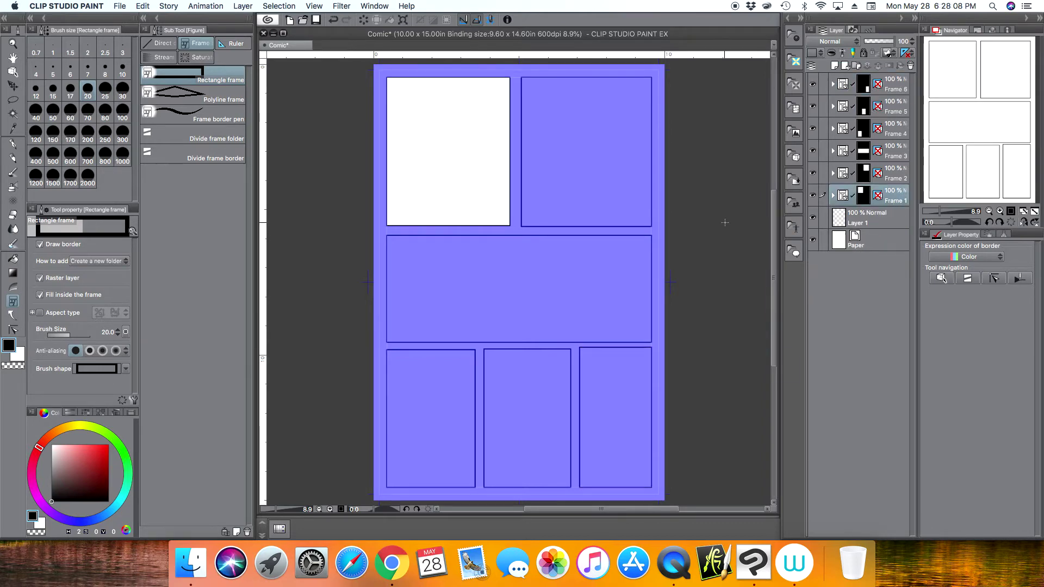
{"action": "left_click", "coordinate": [832, 196]}
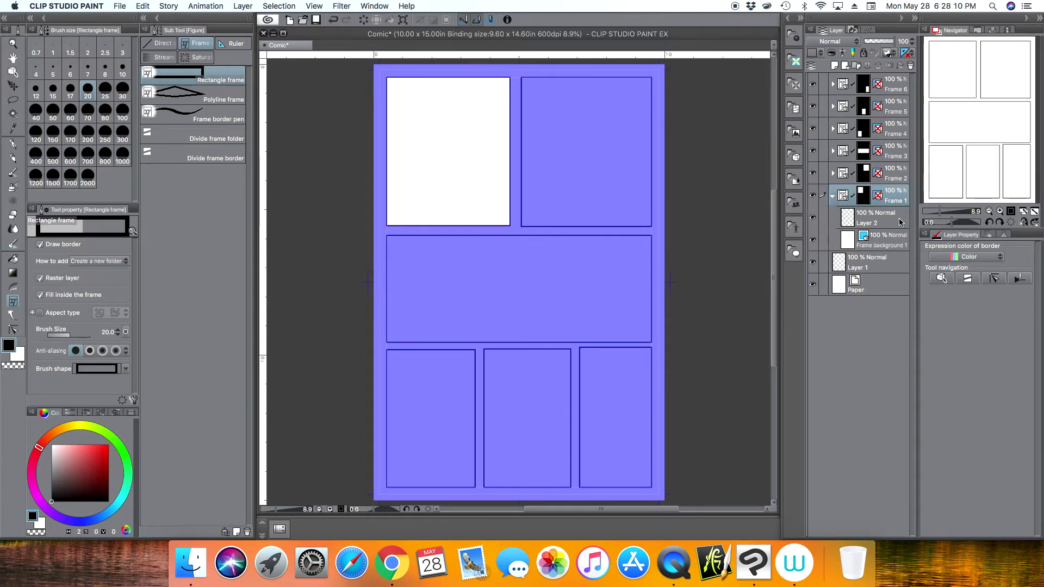
{"action": "left_click", "coordinate": [881, 219]}
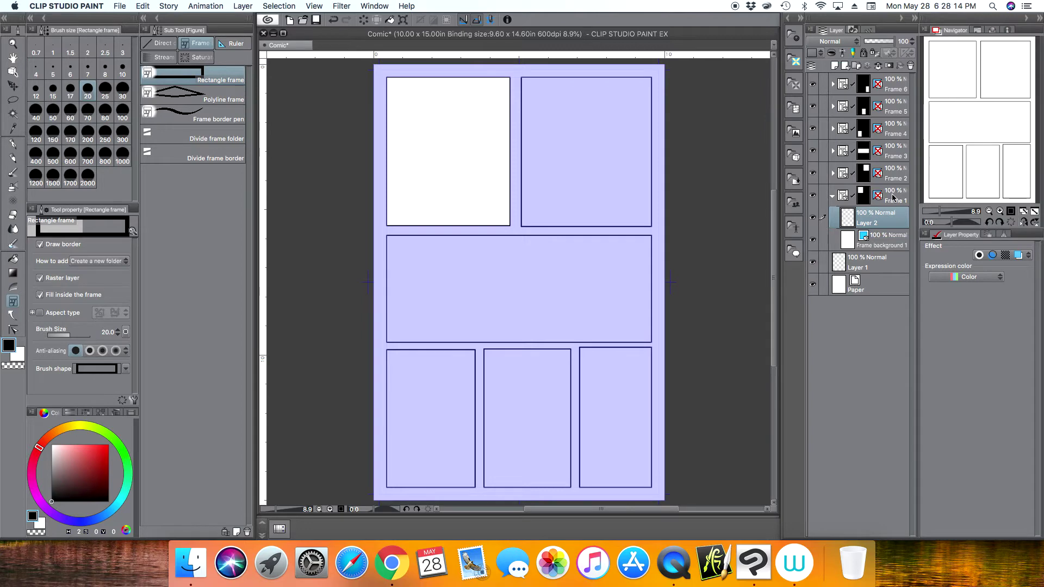
{"action": "left_click", "coordinate": [873, 201]}
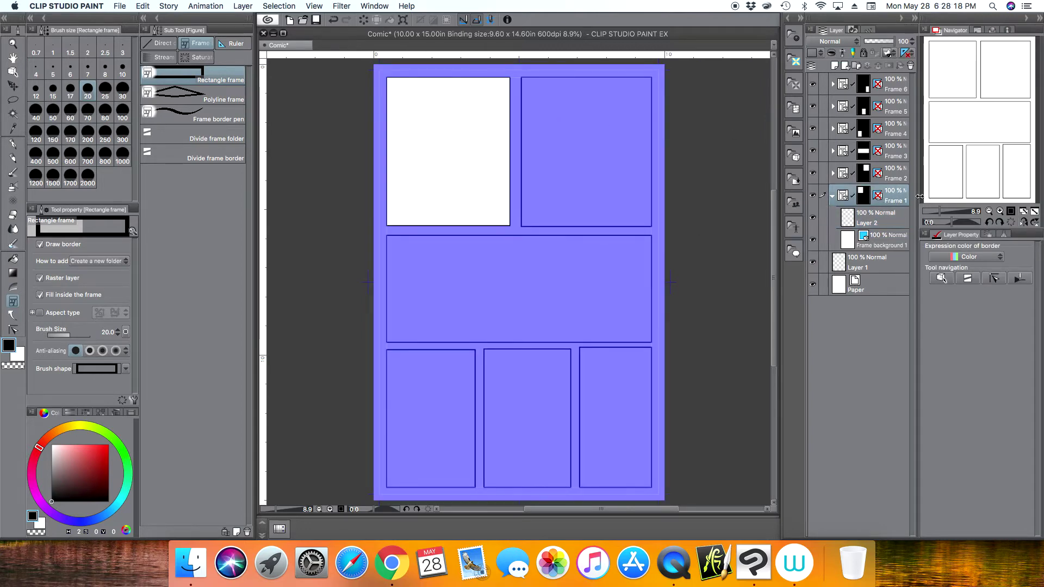
{"action": "left_click", "coordinate": [896, 197]}
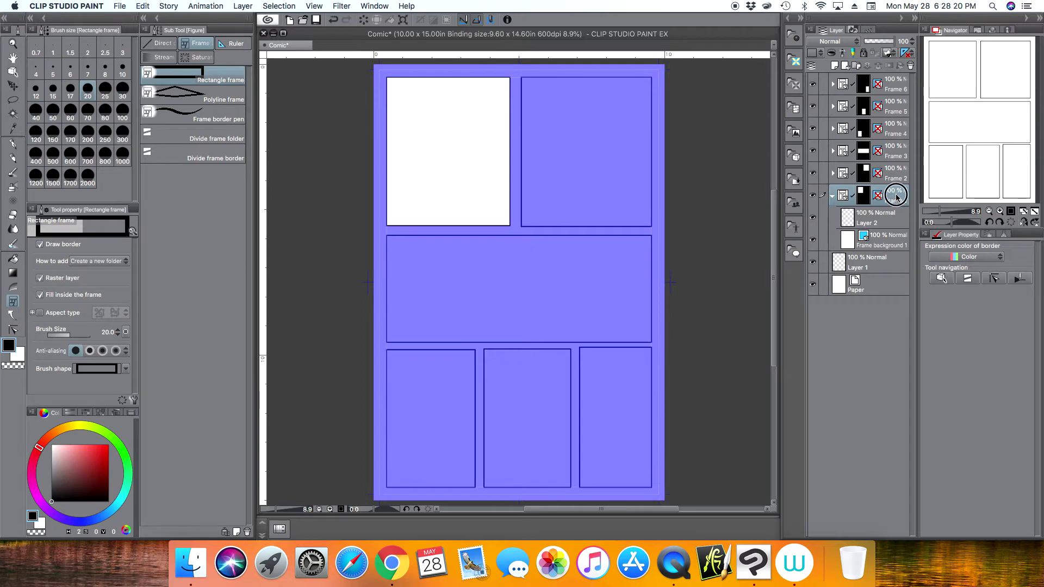
{"action": "left_click_drag", "start_coordinate": [896, 196], "coordinate": [887, 81]}
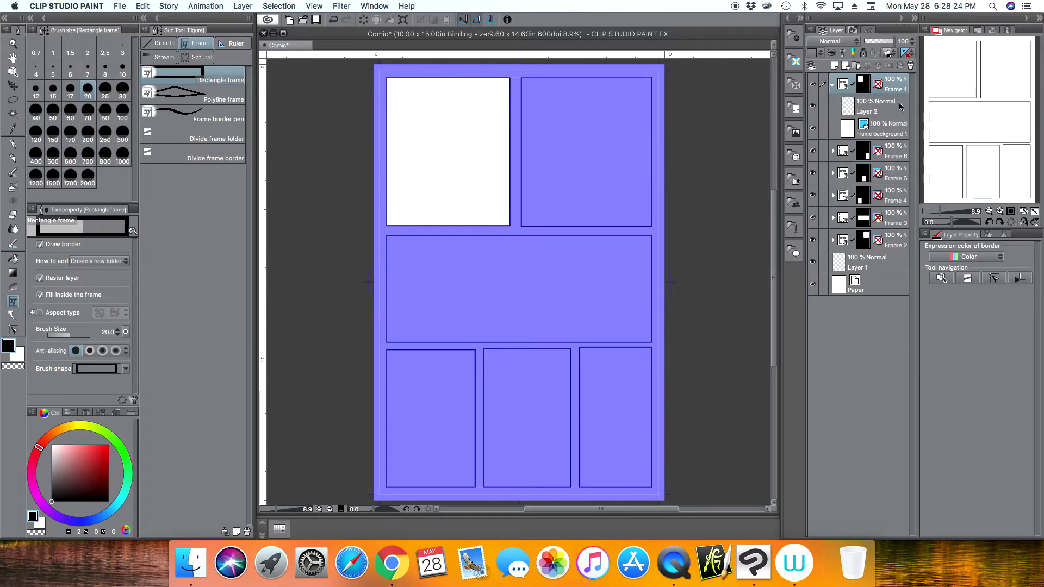
{"action": "left_click", "coordinate": [887, 109]}
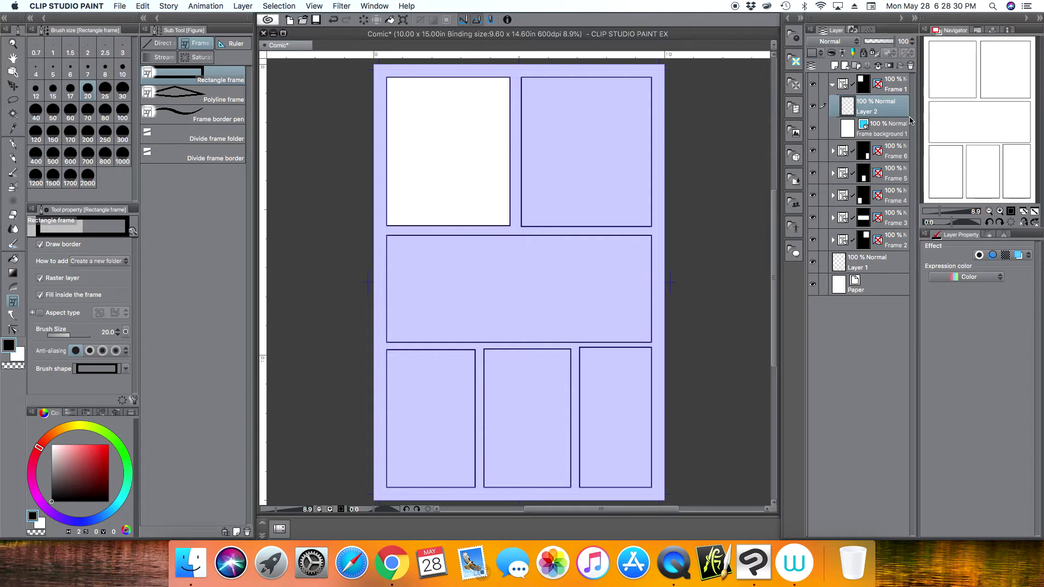
Step: Import Naruto.jpg from the FanArt folder through File > Import > Image
{"action": "left_click", "coordinate": [121, 7]}
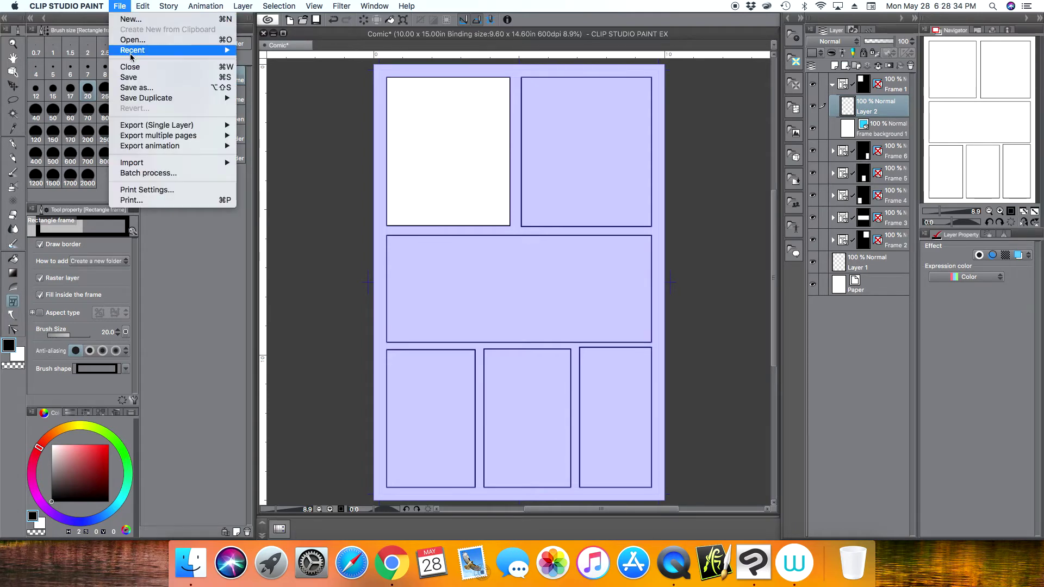
{"action": "mouse_move", "coordinate": [140, 164]}
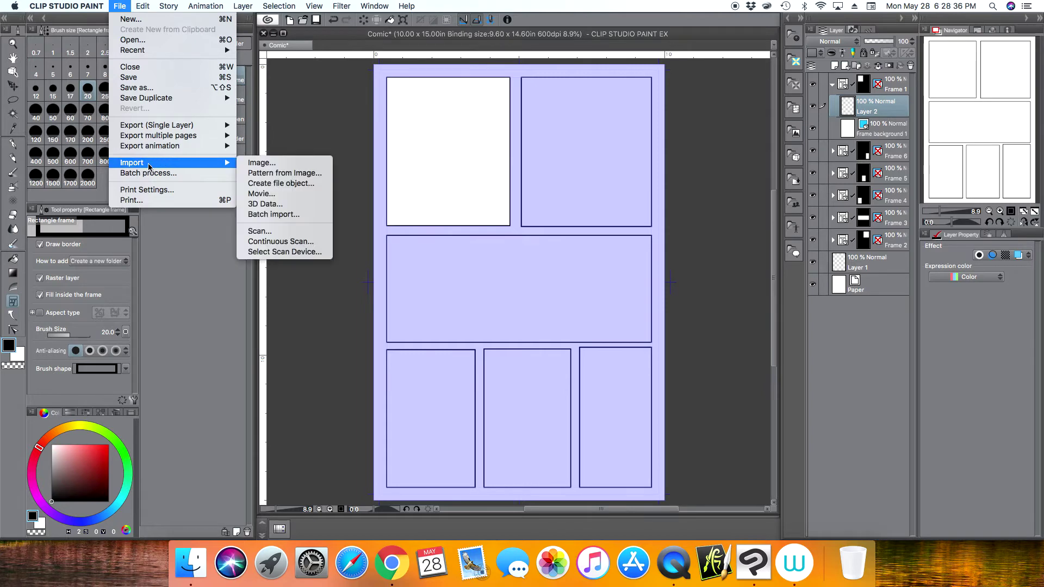
{"action": "left_click", "coordinate": [264, 163]}
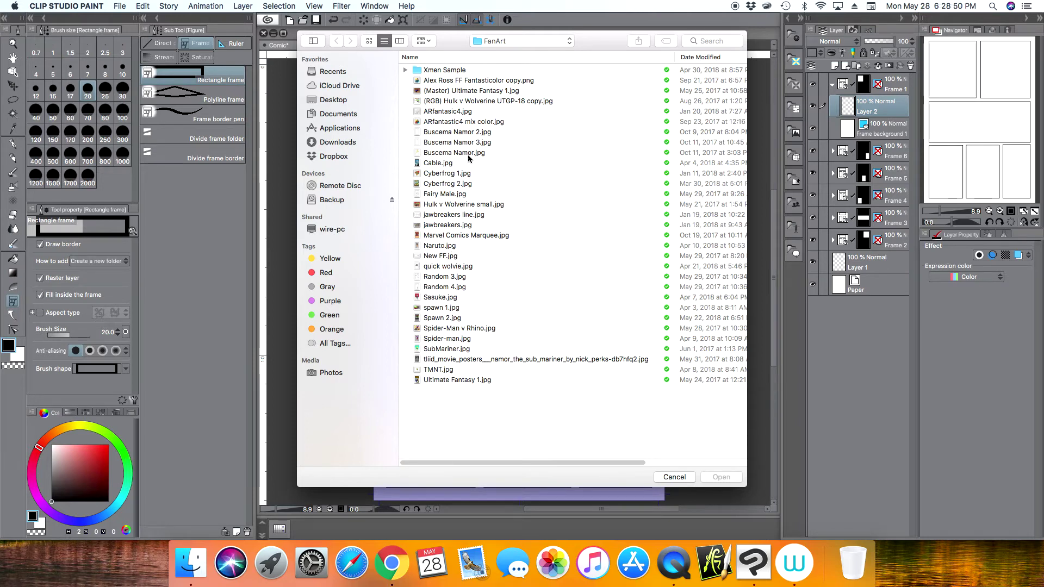
{"action": "left_click", "coordinate": [463, 247]}
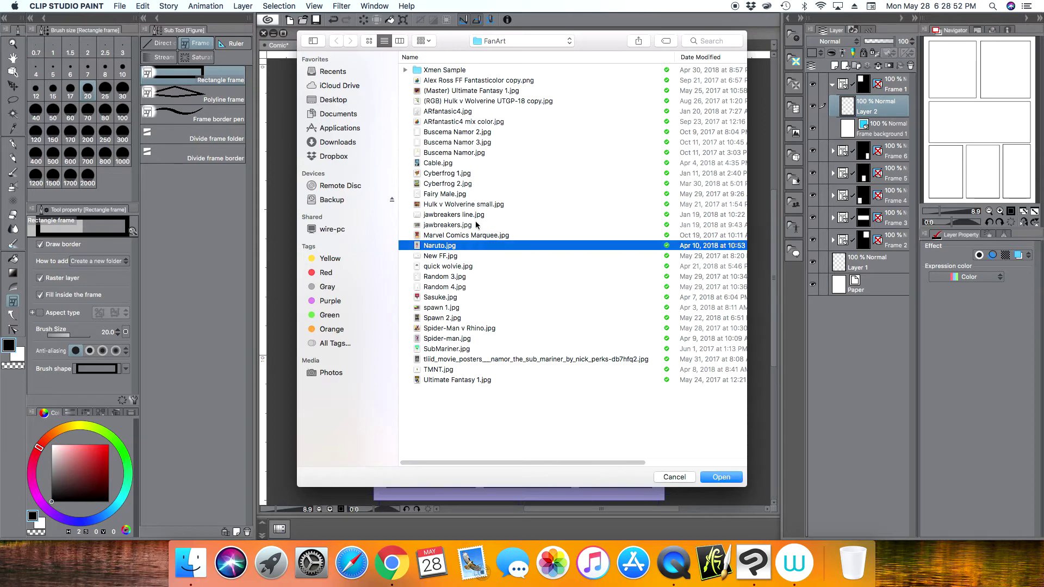
{"action": "left_click", "coordinate": [718, 477]}
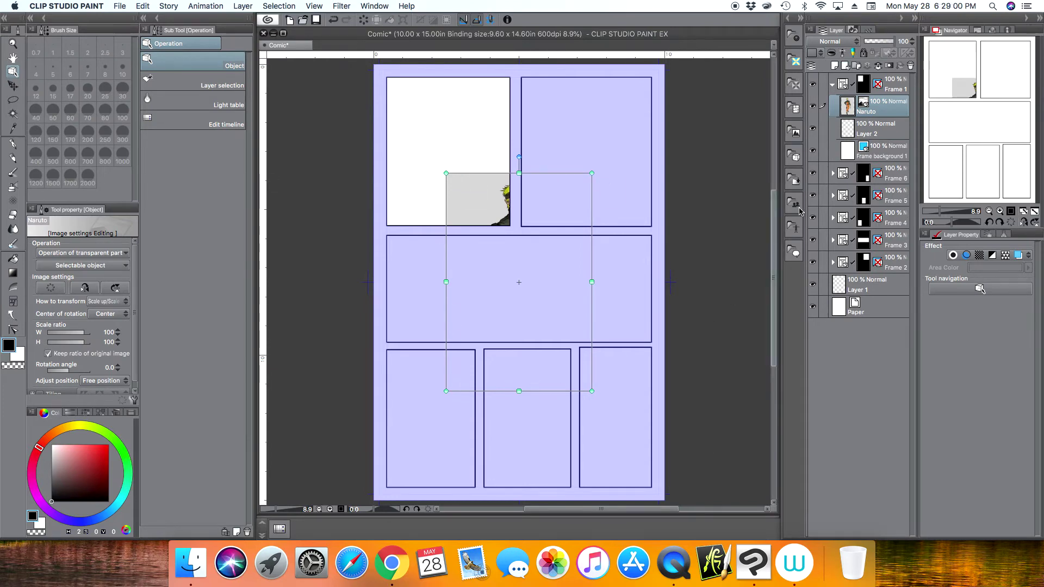
Step: Select the Naruto layer and move the image up-left into the top-left panel
{"action": "left_click", "coordinate": [883, 131]}
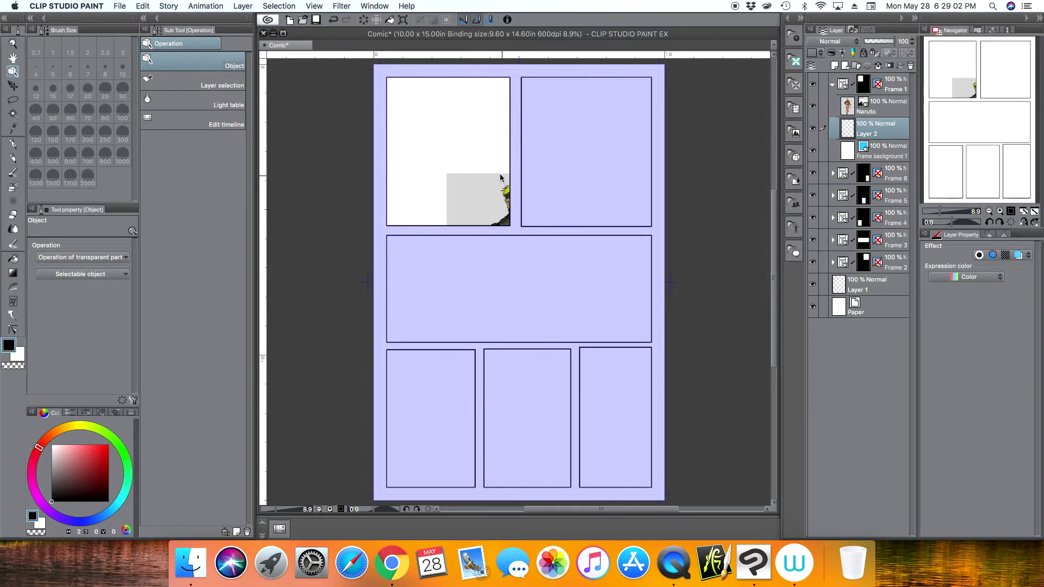
{"action": "left_click", "coordinate": [885, 107]}
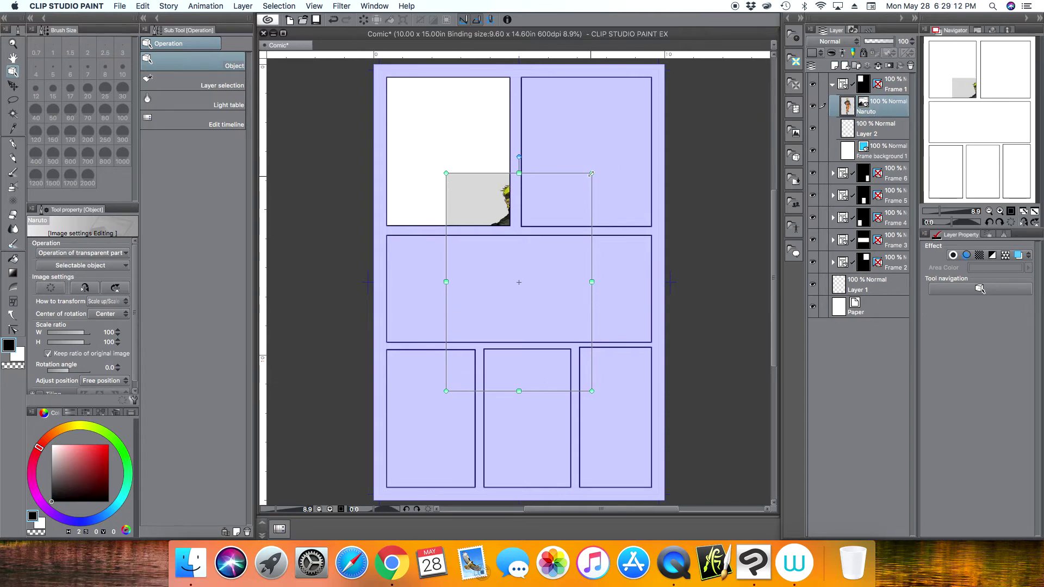
{"action": "left_click", "coordinate": [978, 290]}
{"action": "left_click", "coordinate": [973, 290]}
{"action": "left_click", "coordinate": [980, 291]}
{"action": "left_click_drag", "start_coordinate": [549, 175], "coordinate": [476, 67]}
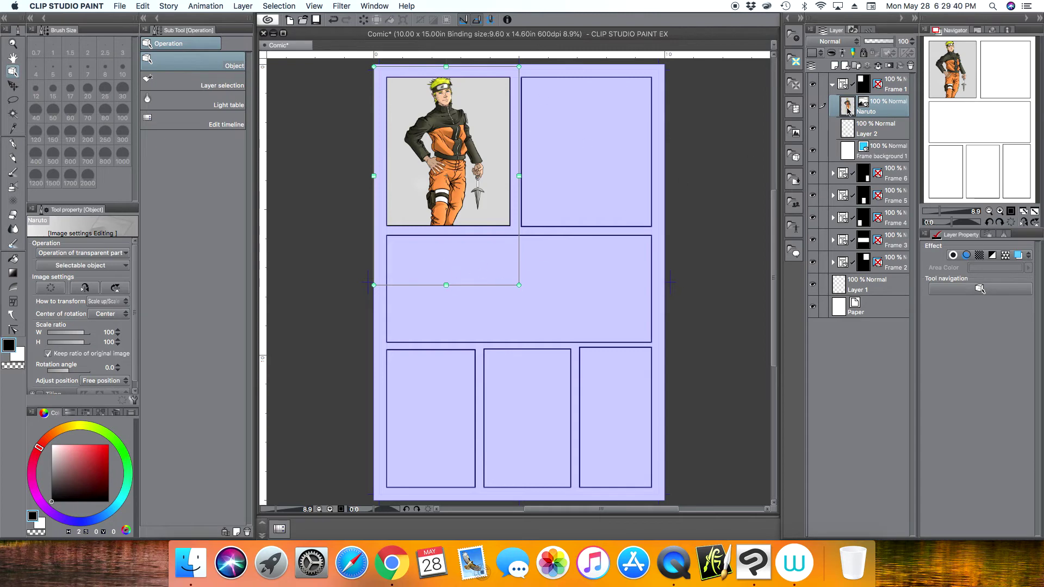
Step: Scale Naruto to 85%, lower it so the head shows, and flip it horizontally
{"action": "left_click", "coordinate": [878, 130]}
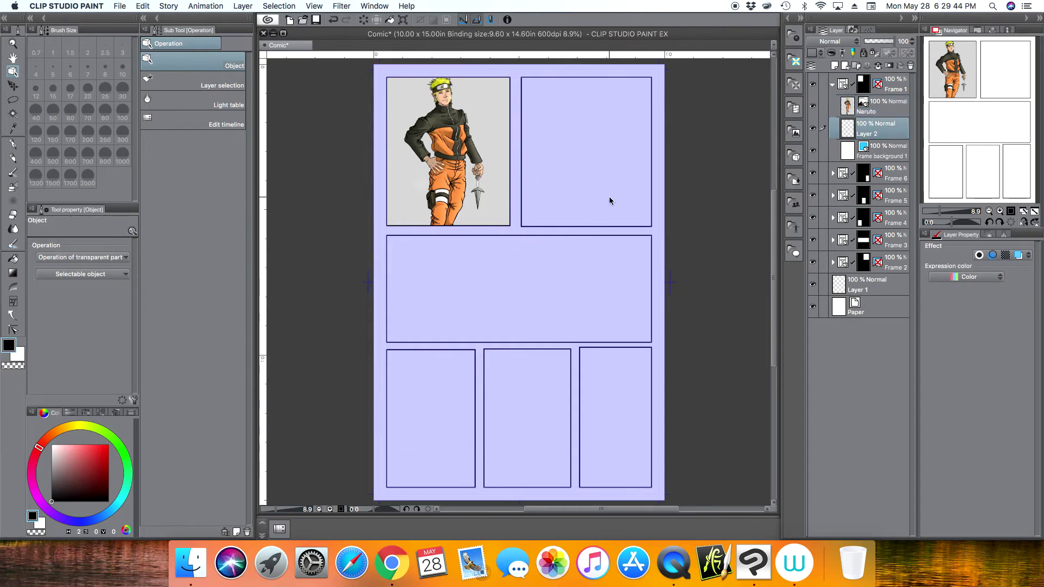
{"action": "left_click", "coordinate": [894, 108]}
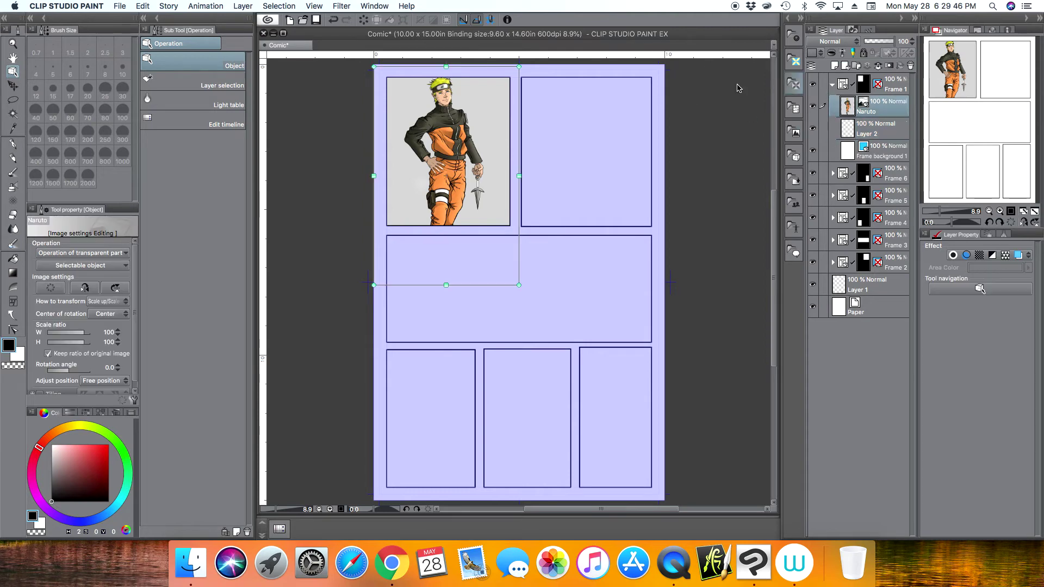
{"action": "left_click_drag", "start_coordinate": [506, 86], "coordinate": [476, 76]}
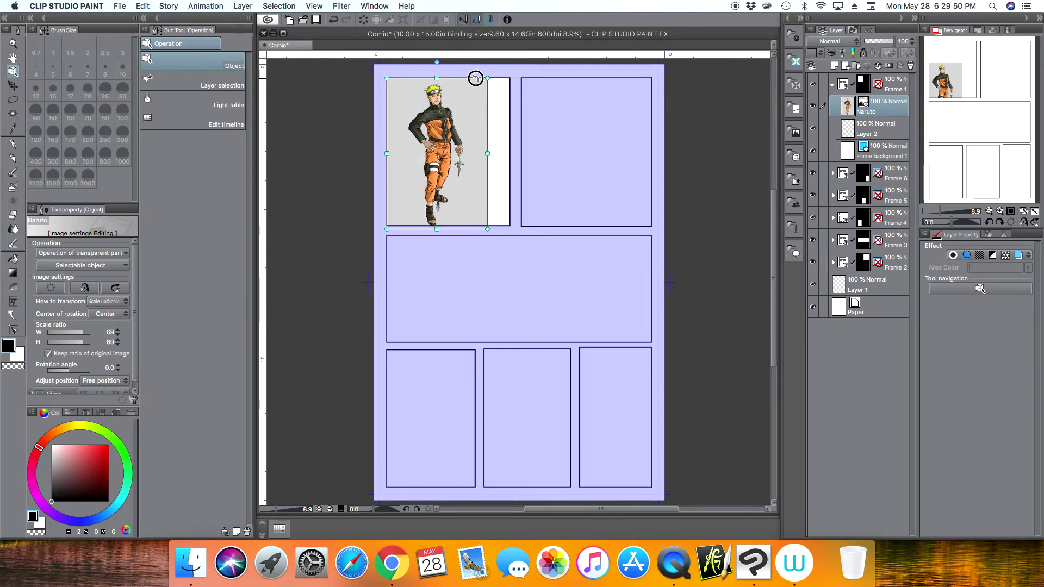
{"action": "left_click_drag", "start_coordinate": [486, 152], "coordinate": [511, 146]}
{"action": "left_click_drag", "start_coordinate": [511, 109], "coordinate": [506, 123]}
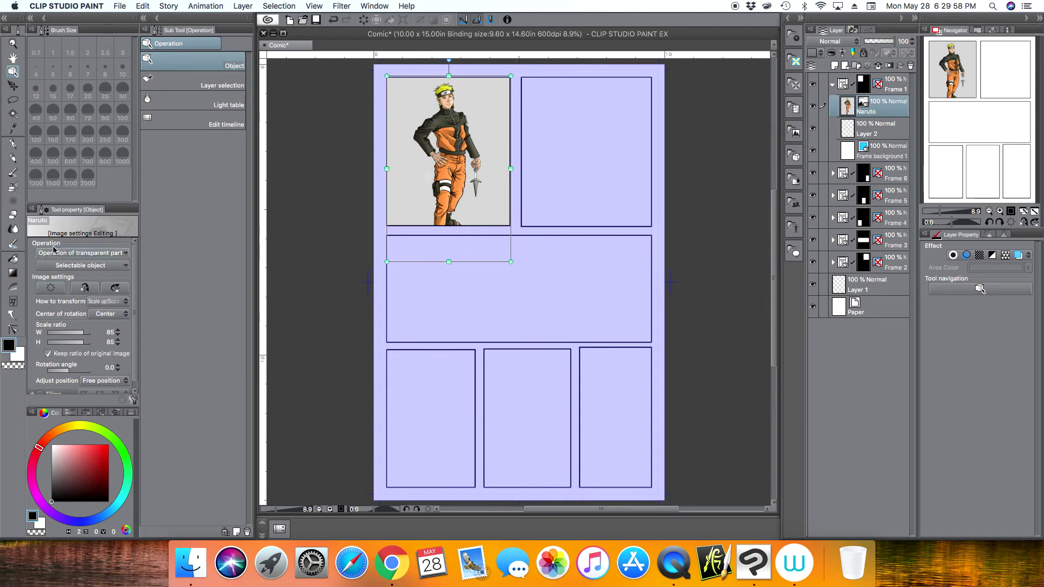
{"action": "left_click", "coordinate": [85, 288]}
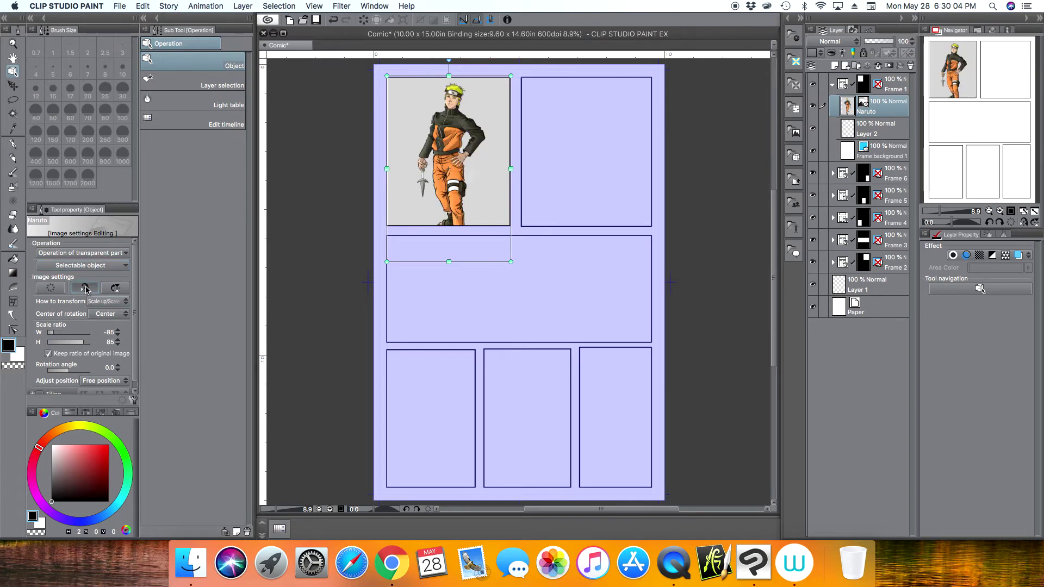
{"action": "left_click", "coordinate": [85, 288]}
{"action": "left_click", "coordinate": [116, 288]}
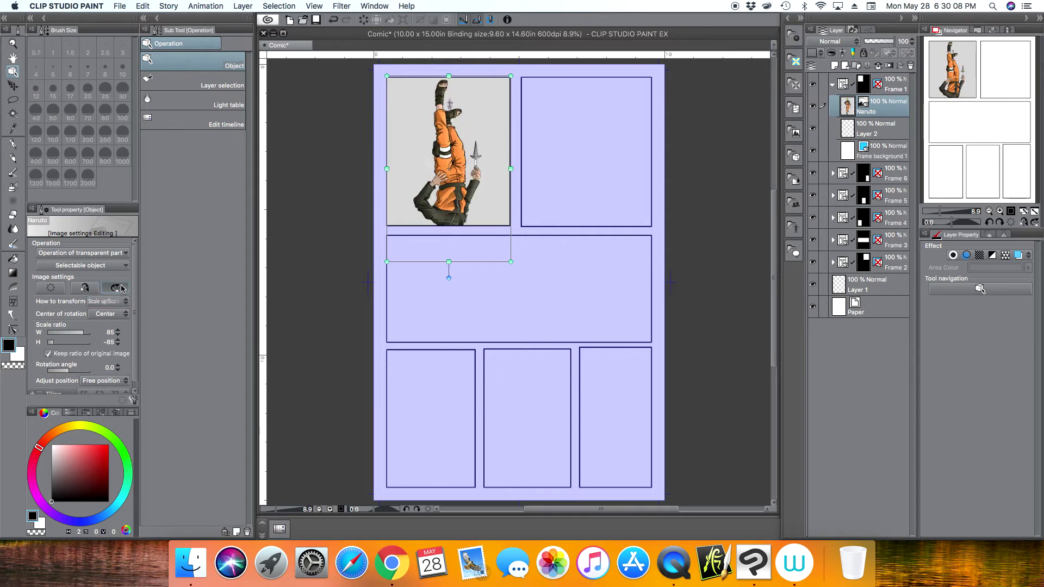
{"action": "left_click", "coordinate": [121, 288]}
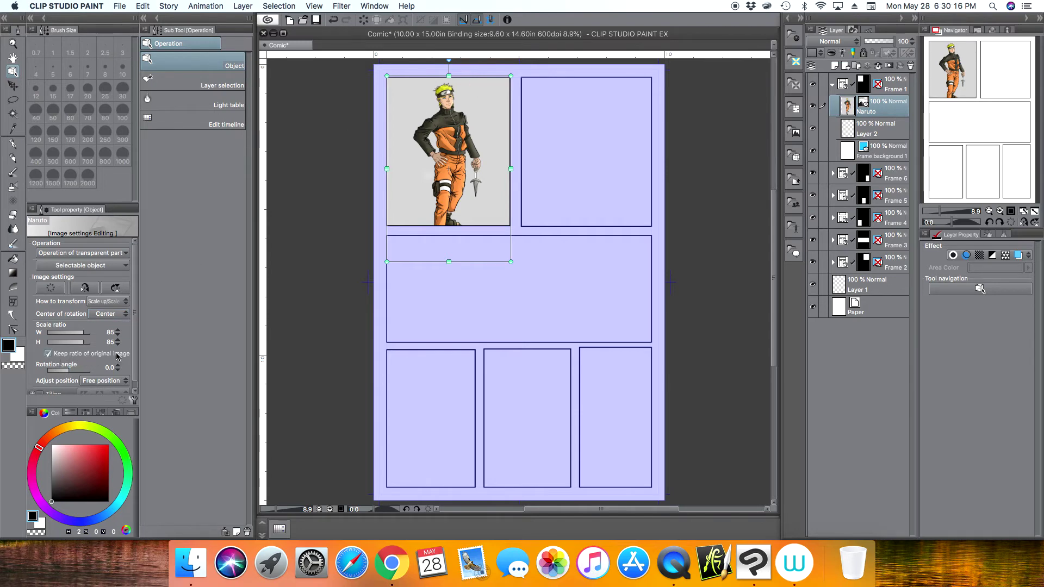
Step: Stretch the Naruto image non-uniformly to 68% width and 77% height over the top-left frame
{"action": "left_click_drag", "start_coordinate": [509, 75], "coordinate": [506, 82]}
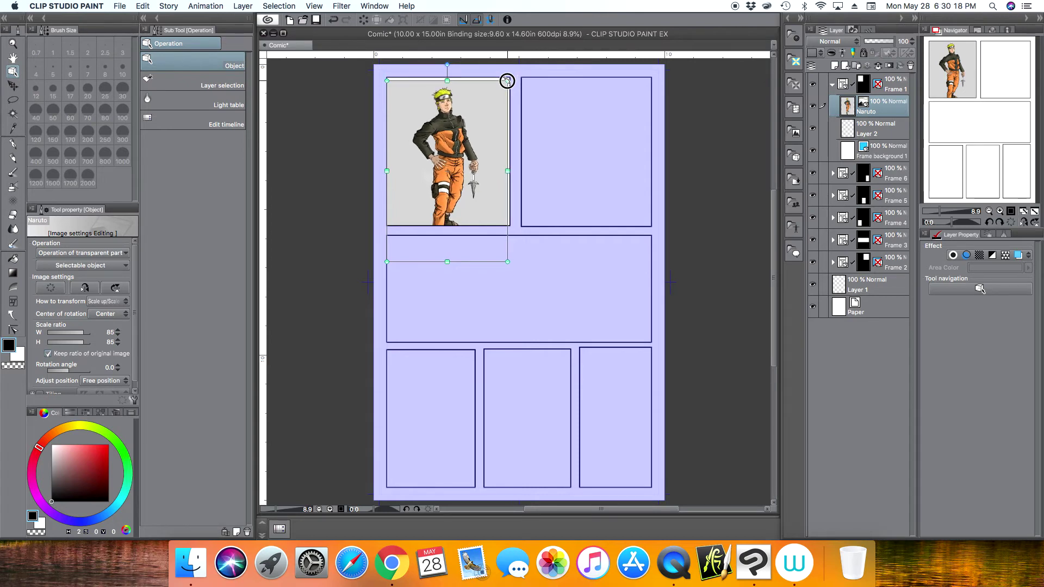
{"action": "mouse_move", "coordinate": [500, 171]}
{"action": "left_mouse_down"}
{"action": "mouse_move", "coordinate": [461, 176]}
{"action": "mouse_move", "coordinate": [487, 177]}
{"action": "left_mouse_up"}
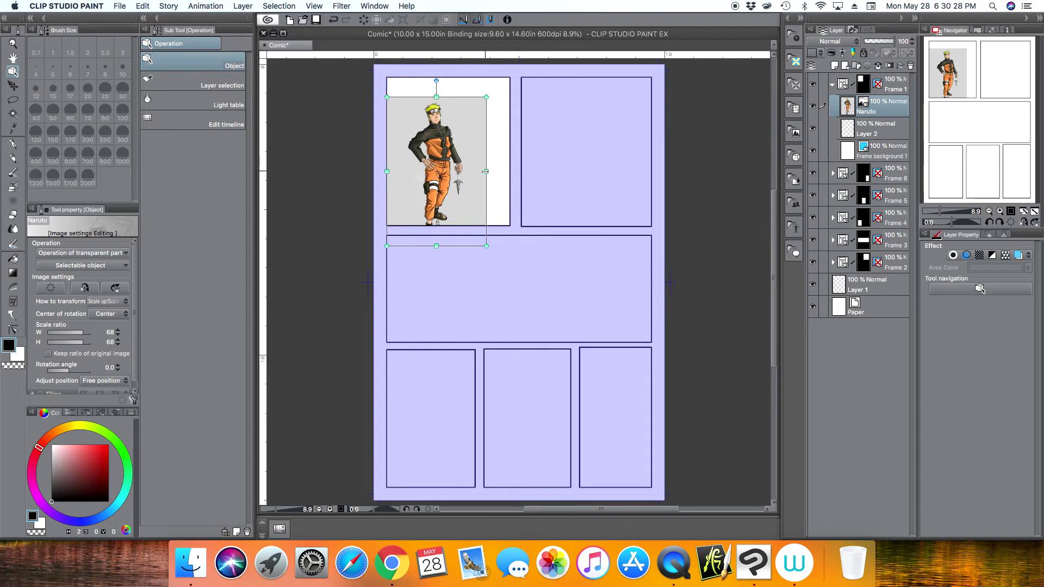
{"action": "left_click_drag", "start_coordinate": [488, 171], "coordinate": [511, 164]}
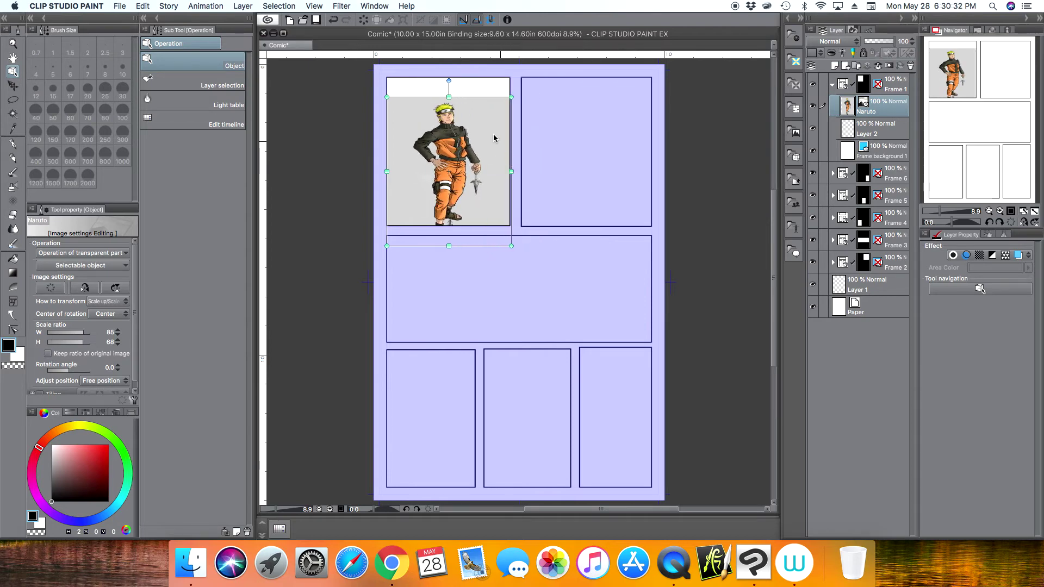
{"action": "left_click_drag", "start_coordinate": [448, 98], "coordinate": [454, 76]}
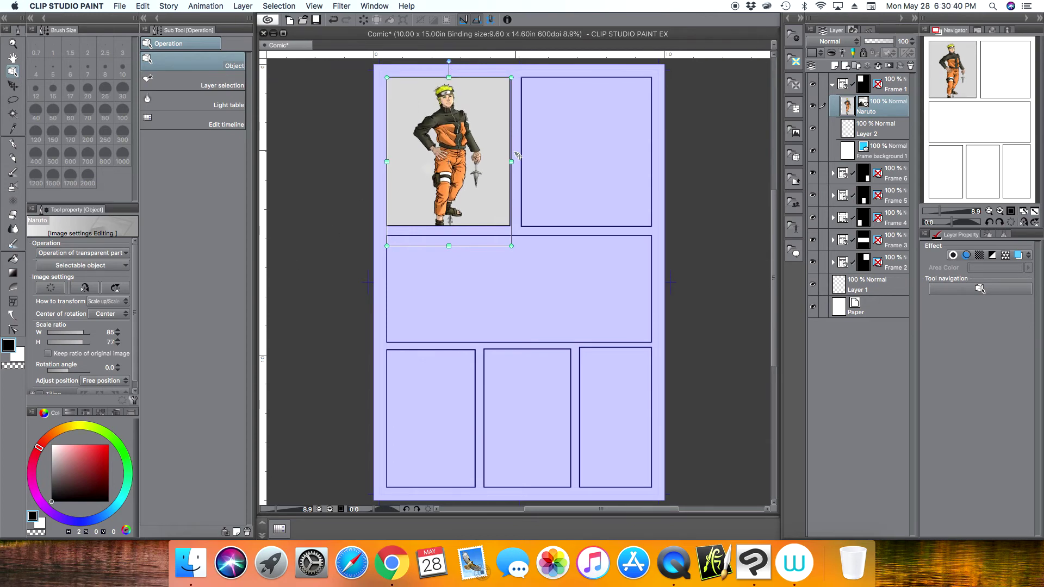
{"action": "left_click_drag", "start_coordinate": [509, 161], "coordinate": [486, 162]}
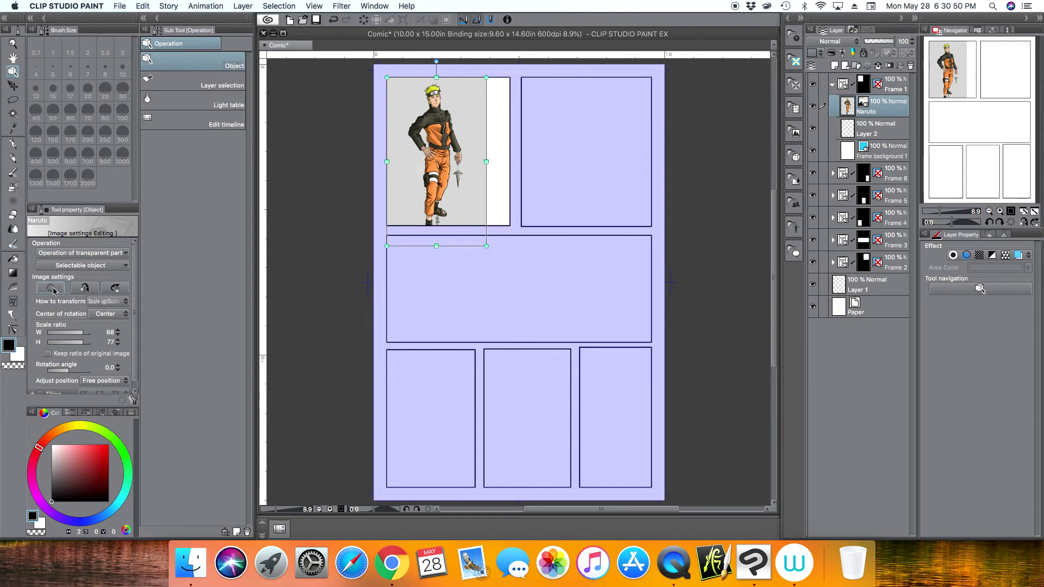
Step: Reset Naruto's transformation, move it into the top-left panel, and scale it uniformly to 94%
{"action": "left_click", "coordinate": [54, 290]}
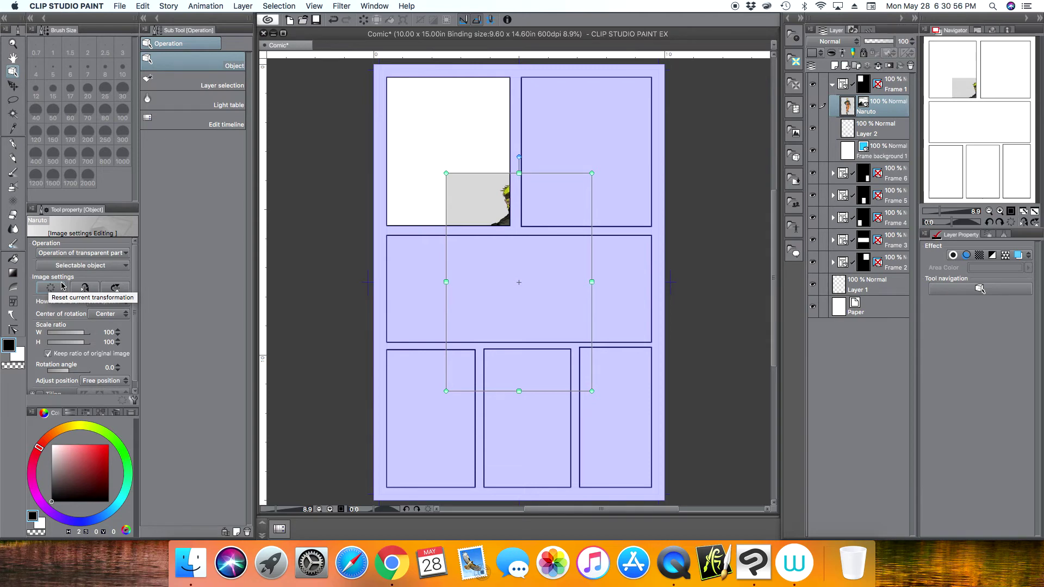
{"action": "left_click_drag", "start_coordinate": [487, 172], "coordinate": [457, 78]}
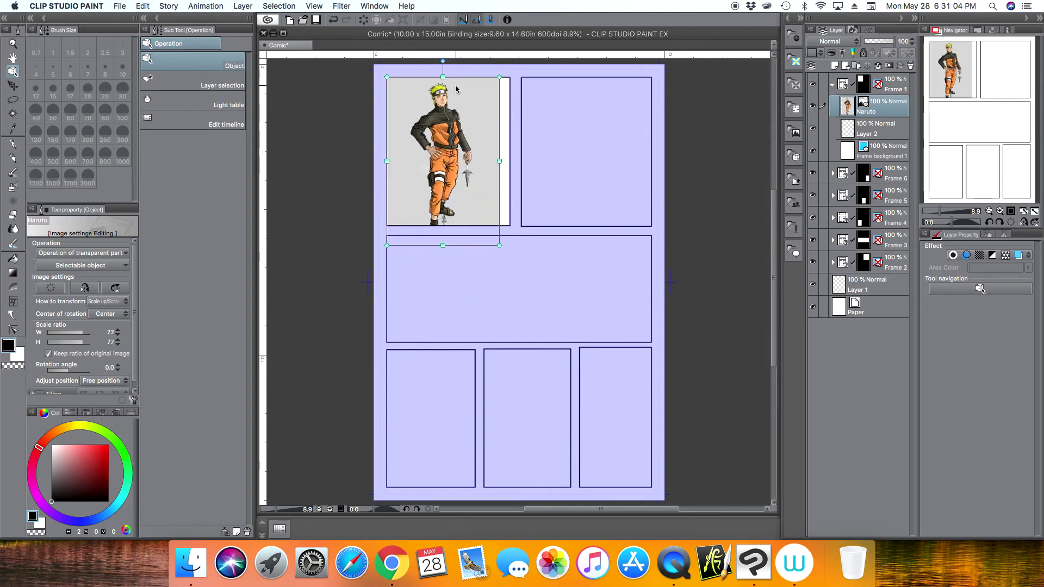
{"action": "left_click_drag", "start_coordinate": [499, 161], "coordinate": [521, 144]}
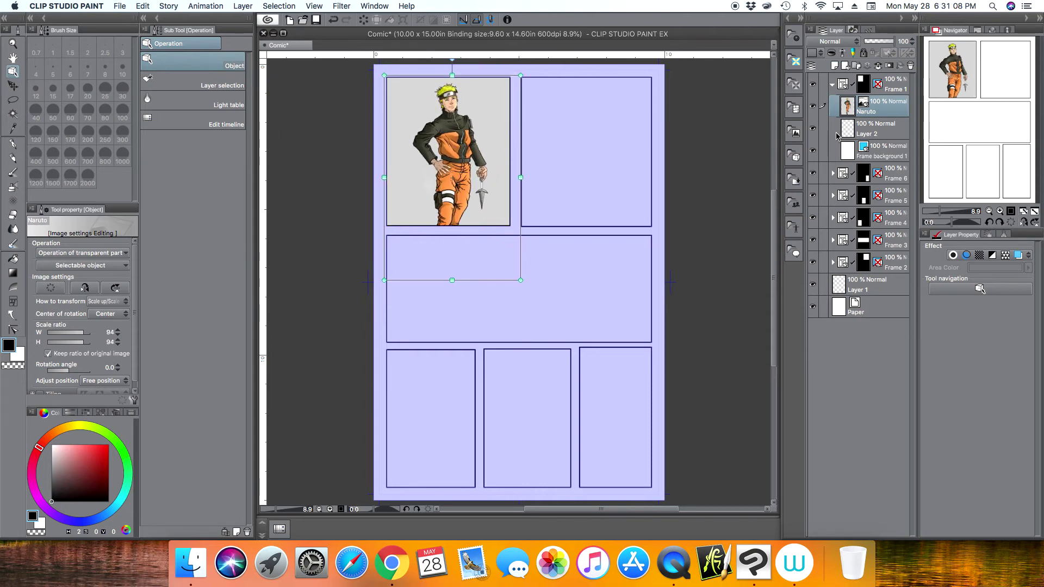
Step: Collapse Frame 1, expand Frame 6, and make Layer 7 the active layer
{"action": "left_click", "coordinate": [833, 87]}
{"action": "left_click", "coordinate": [834, 108]}
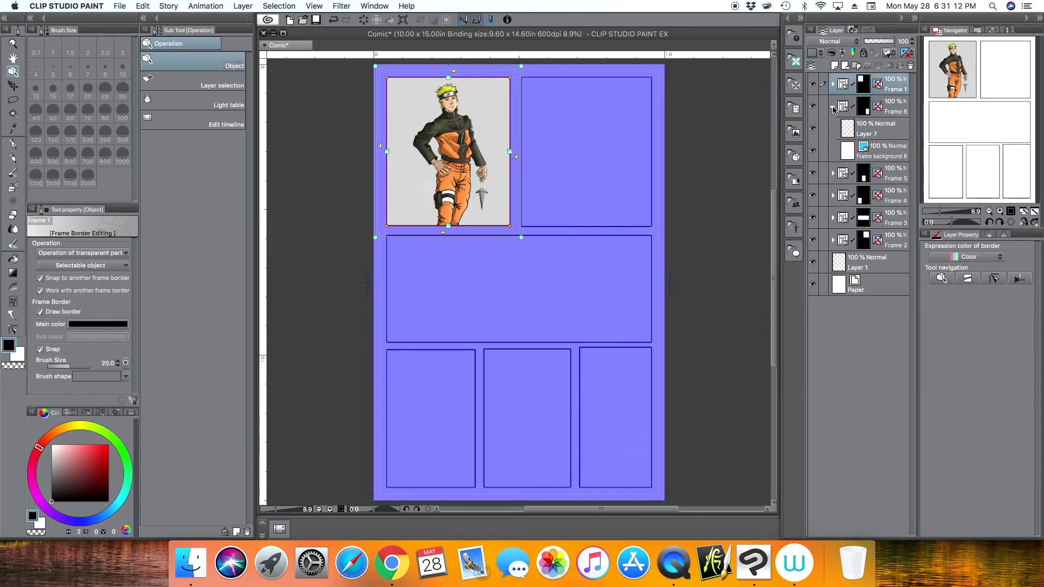
{"action": "left_click", "coordinate": [874, 128]}
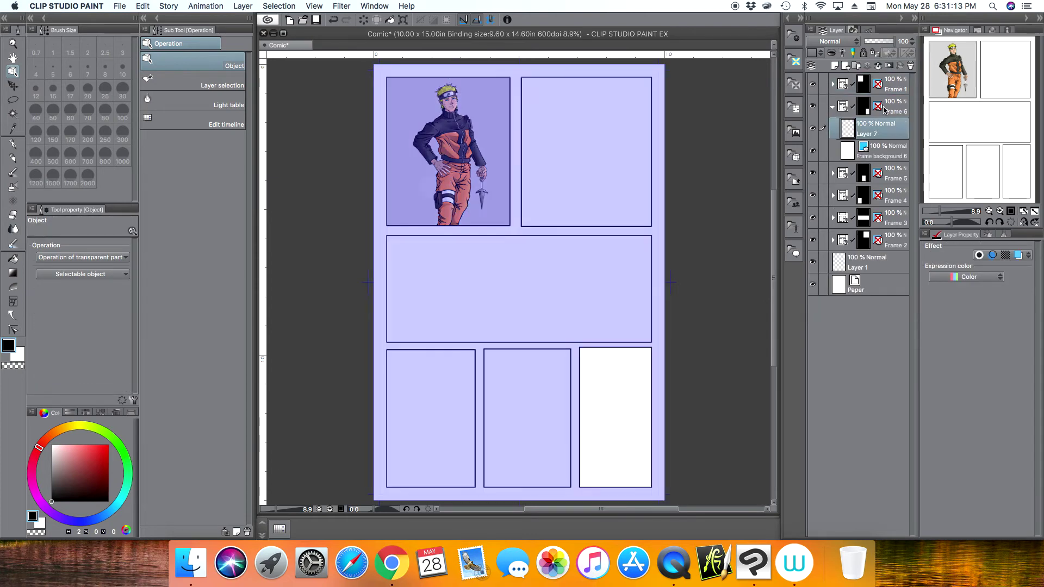
Step: Import spawn 1.jpg from the FanArt folder through File > Import > Image
{"action": "left_click", "coordinate": [120, 6]}
{"action": "mouse_move", "coordinate": [158, 165]}
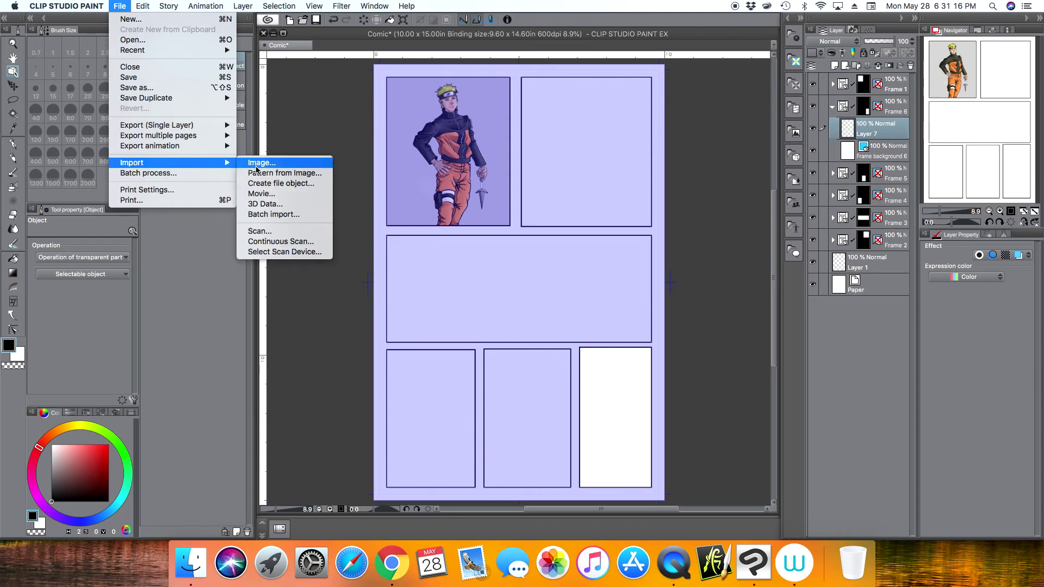
{"action": "left_click", "coordinate": [255, 163]}
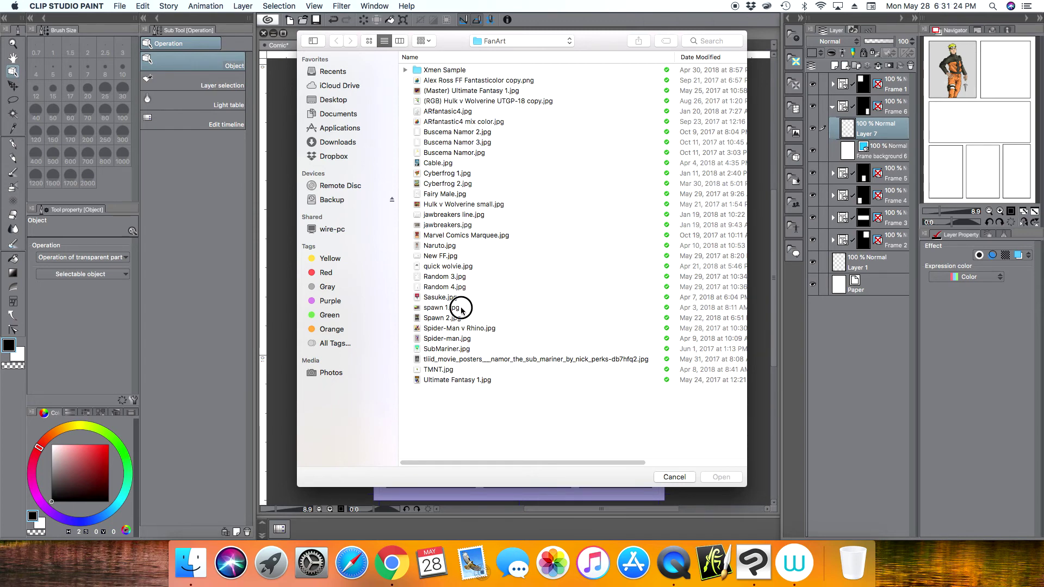
{"action": "left_click", "coordinate": [461, 307]}
{"action": "left_click", "coordinate": [715, 478]}
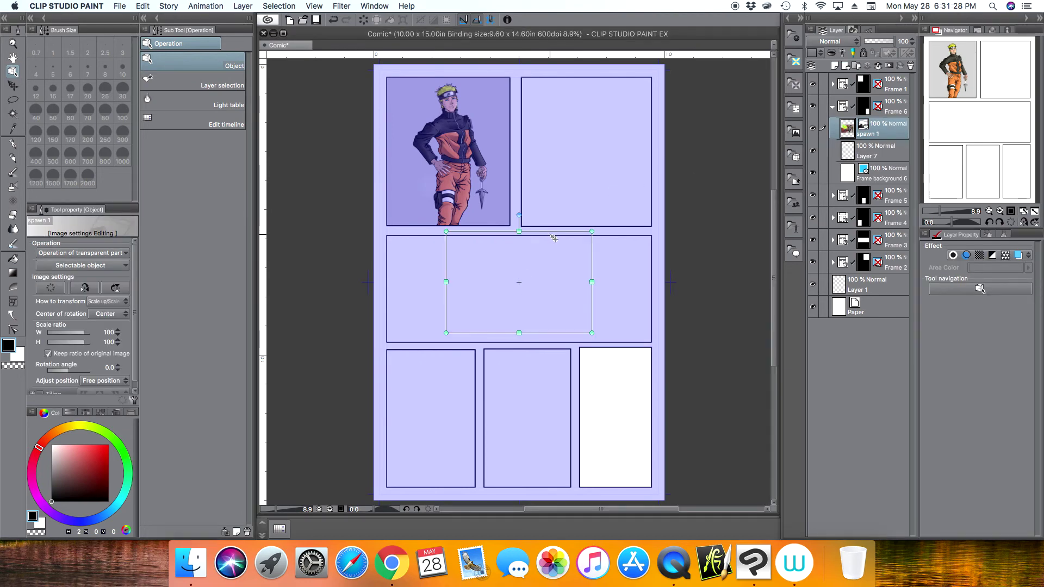
Step: Commit the placement, reselect the spawn 1 layer, and drag the image into the bottom-right panel
{"action": "left_click", "coordinate": [878, 150]}
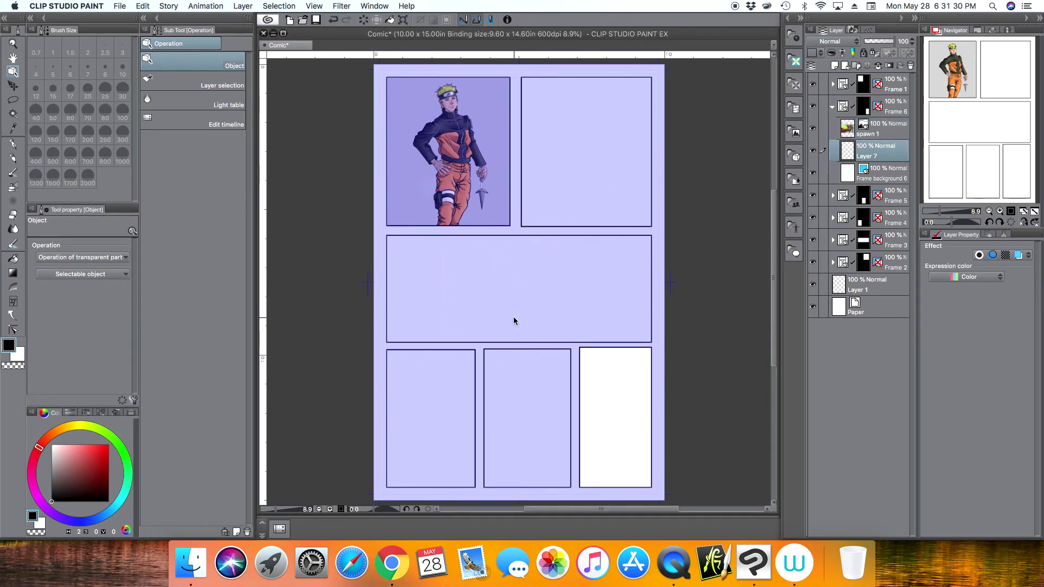
{"action": "left_click", "coordinate": [891, 130]}
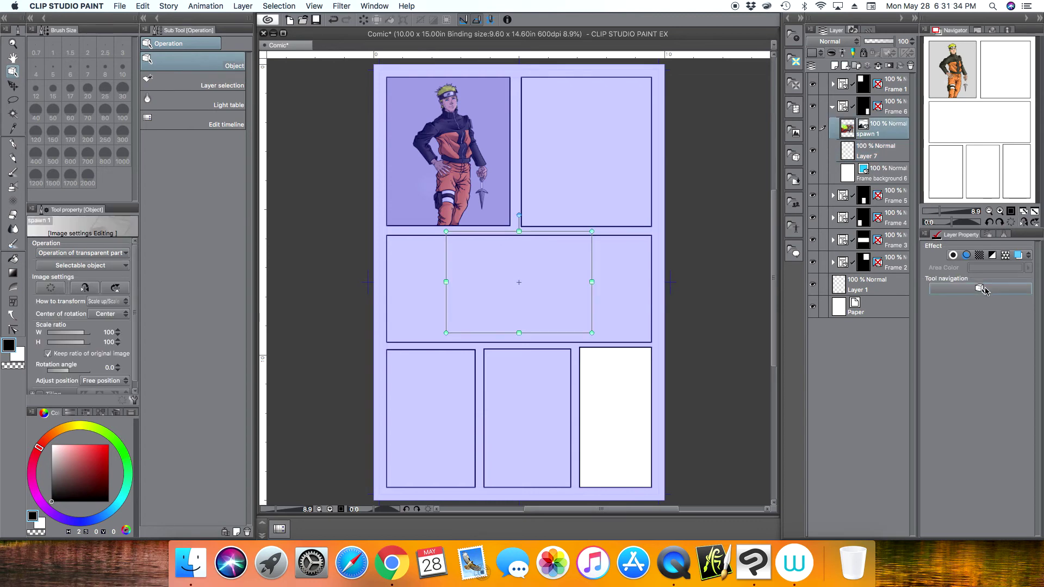
{"action": "left_click_drag", "start_coordinate": [581, 232], "coordinate": [641, 366]}
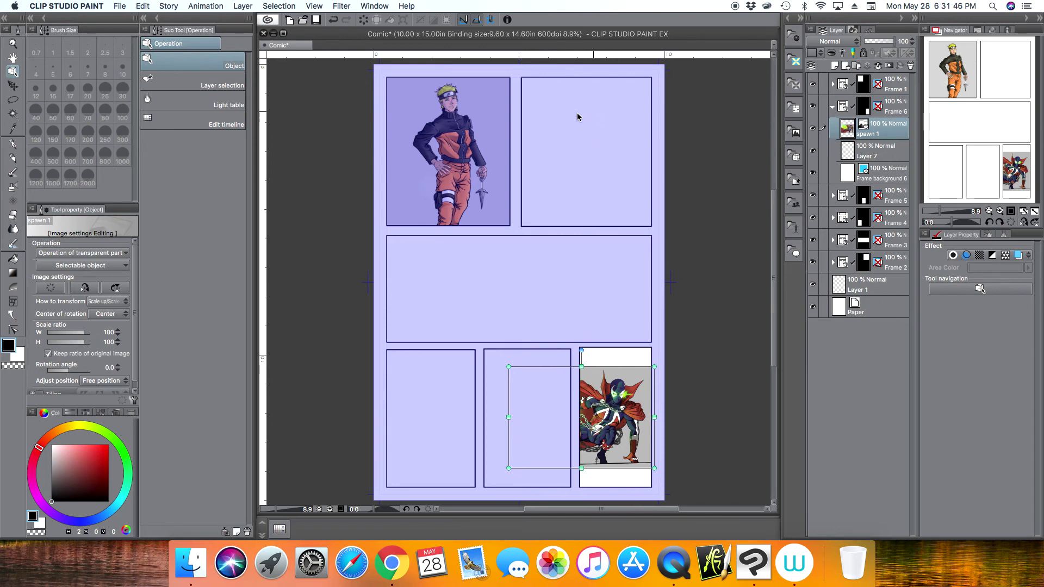
Step: Move the spawn 1 layer into the Frame 2 folder and drag the image up into the top-right panel
{"action": "left_click", "coordinate": [895, 266]}
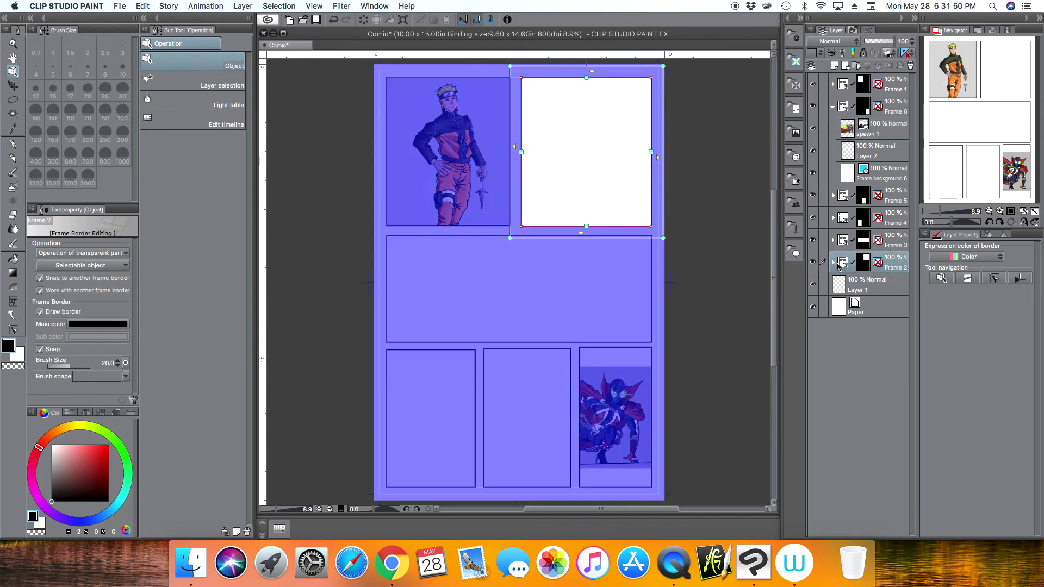
{"action": "left_click", "coordinate": [833, 263]}
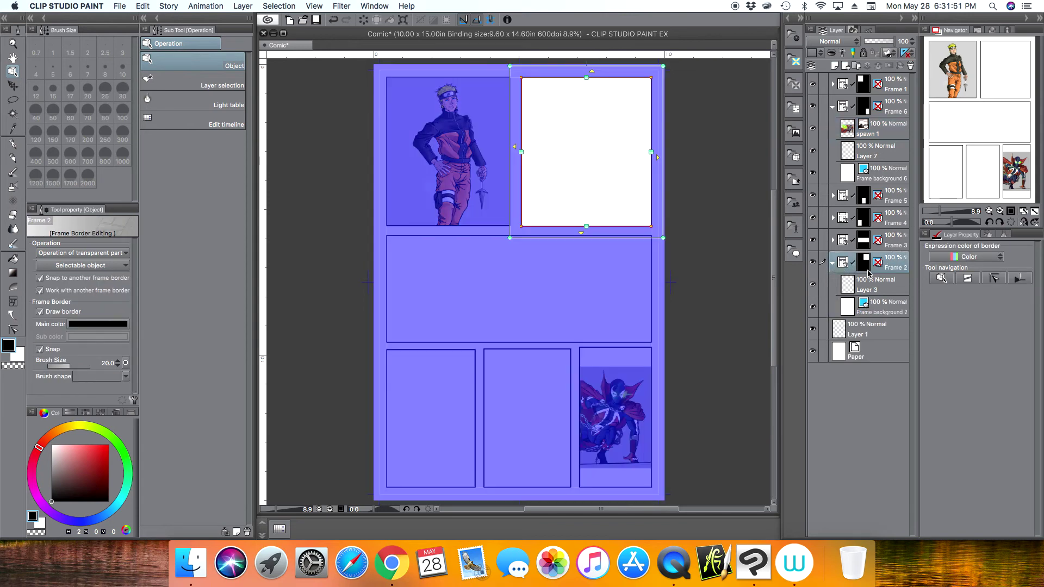
{"action": "left_click", "coordinate": [886, 130]}
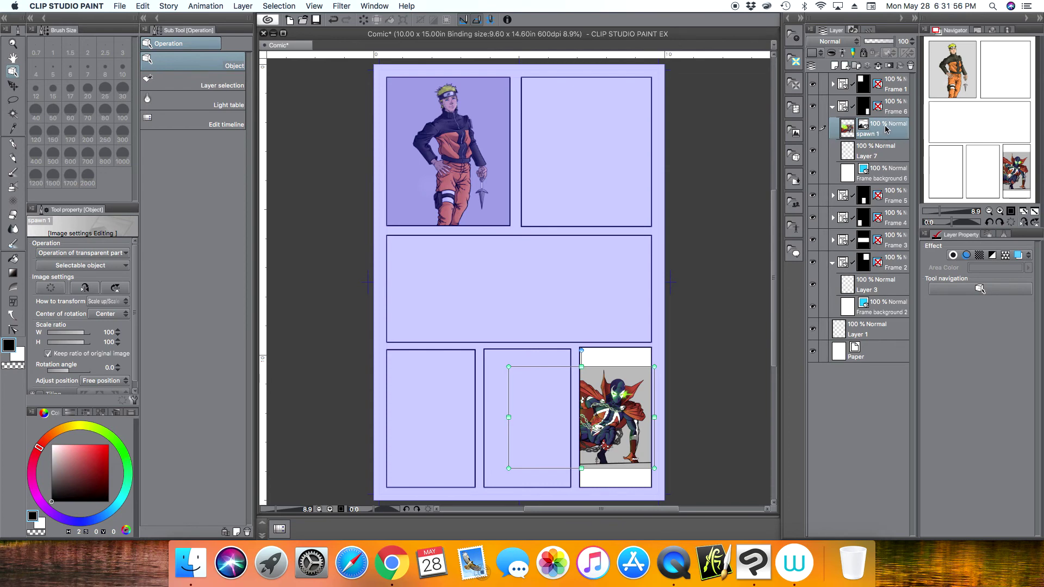
{"action": "left_click_drag", "start_coordinate": [886, 129], "coordinate": [869, 274]}
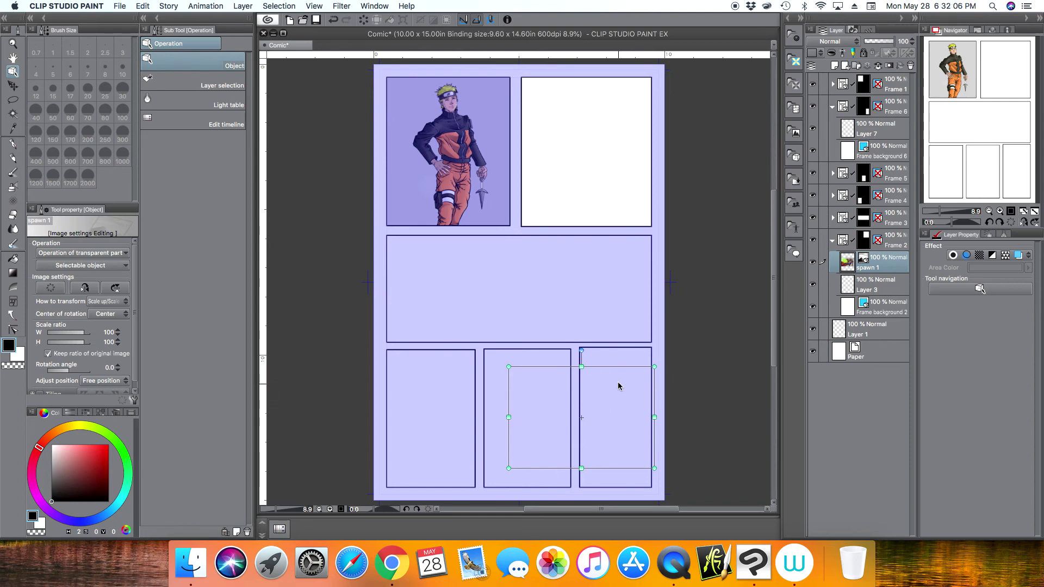
{"action": "left_click_drag", "start_coordinate": [620, 372], "coordinate": [618, 79]}
Step: Stretch the Spawn image without keeping its ratio to fill the top-right panel, 90% by 151%
{"action": "left_click_drag", "start_coordinate": [582, 175], "coordinate": [580, 229]}
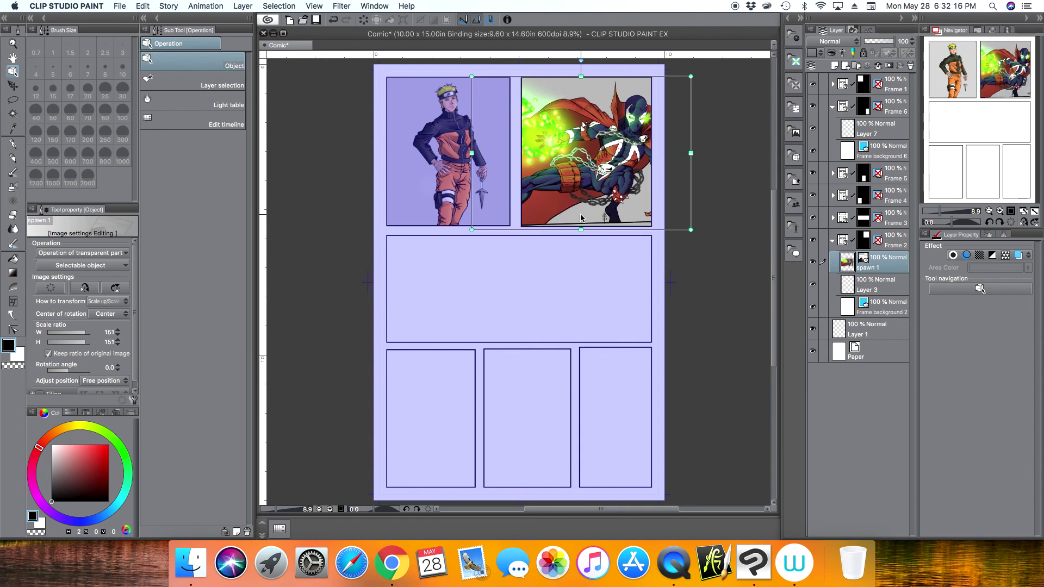
{"action": "left_click", "coordinate": [48, 353]}
{"action": "left_click_drag", "start_coordinate": [471, 153], "coordinate": [520, 153]}
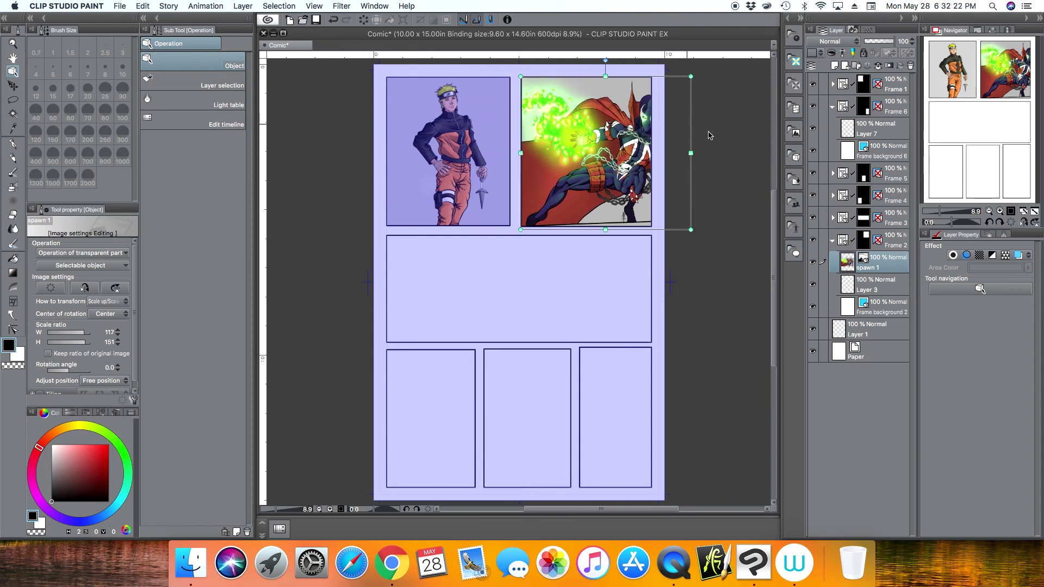
{"action": "left_click_drag", "start_coordinate": [690, 153], "coordinate": [652, 153]}
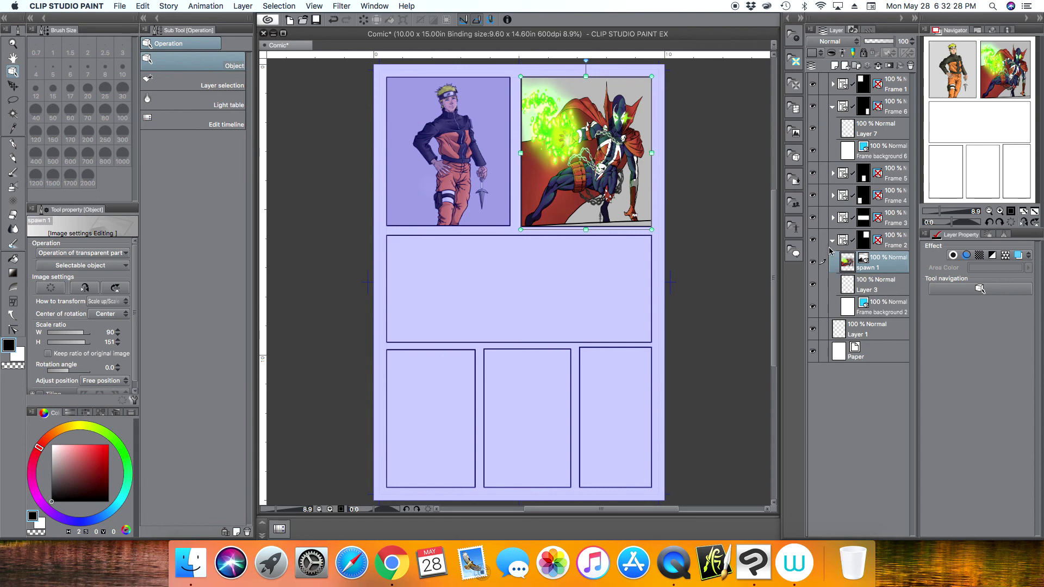
Step: Collapse the Frame 2 and Frame 6 folders and select Layer 1
{"action": "left_click", "coordinate": [832, 243]}
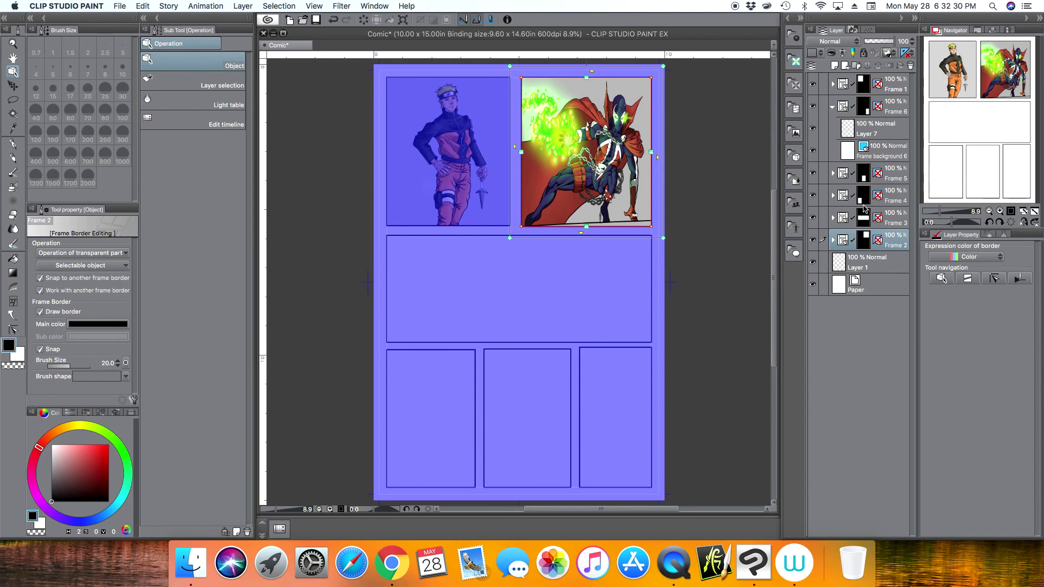
{"action": "left_click", "coordinate": [832, 107]}
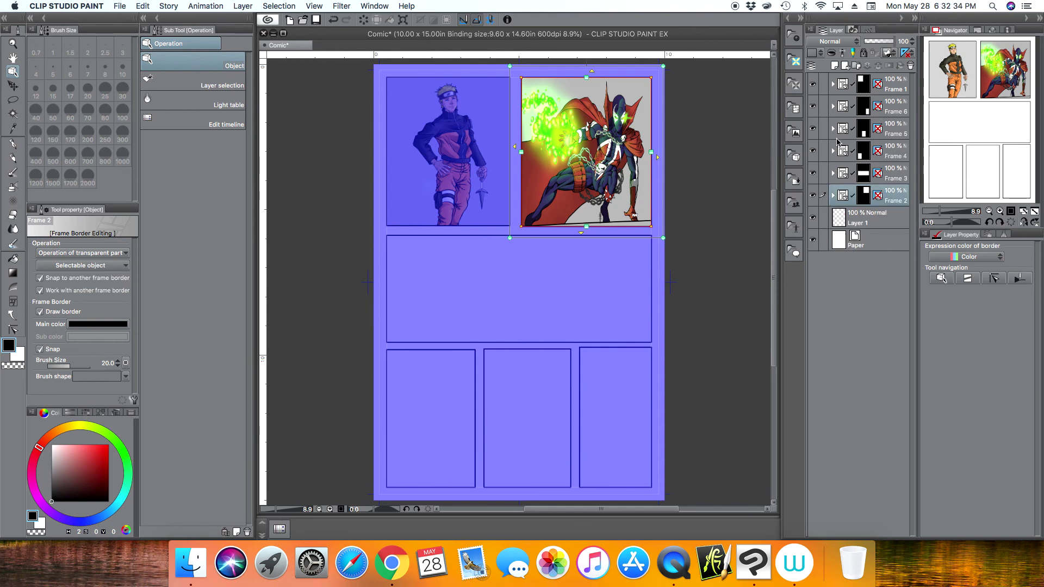
{"action": "left_click", "coordinate": [883, 217]}
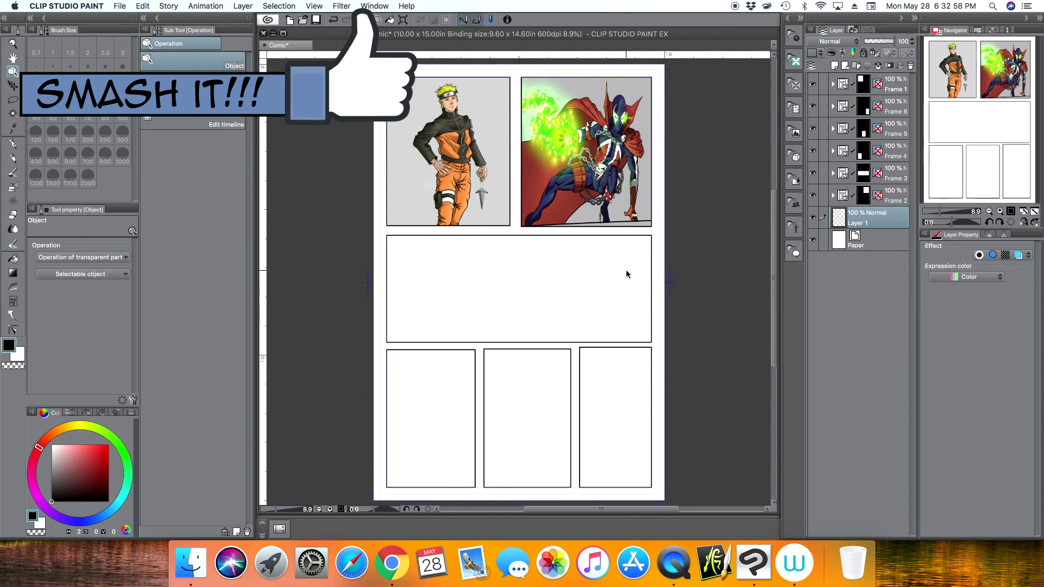
Step: Bring Google Chrome to the front, showing the ComiXcentral Swarm: Book of Fear page
{"action": "left_click", "coordinate": [396, 554]}
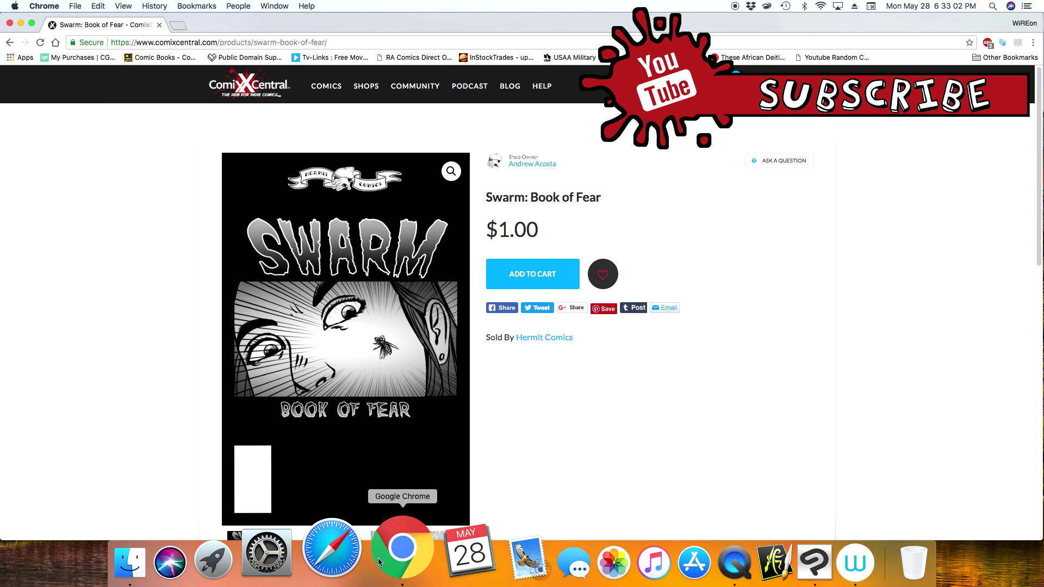